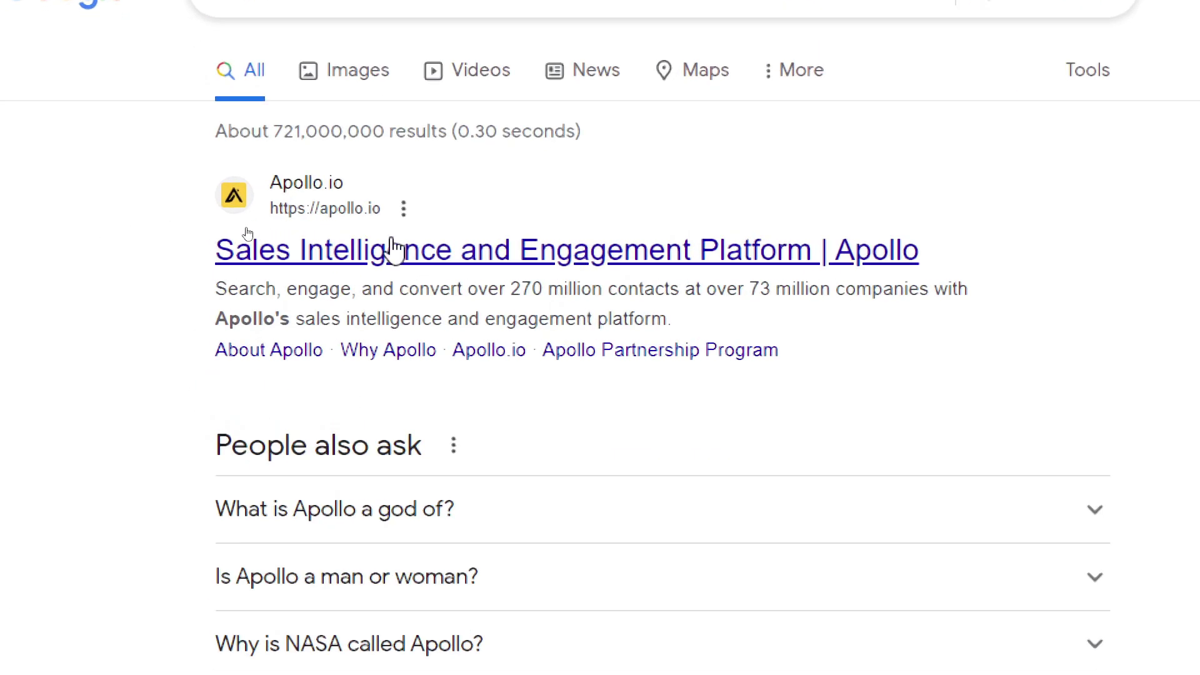
# Step: Open apollo.io's free sign-up page and accept the terms of service and privacy policy
pyautogui.click(391, 248)
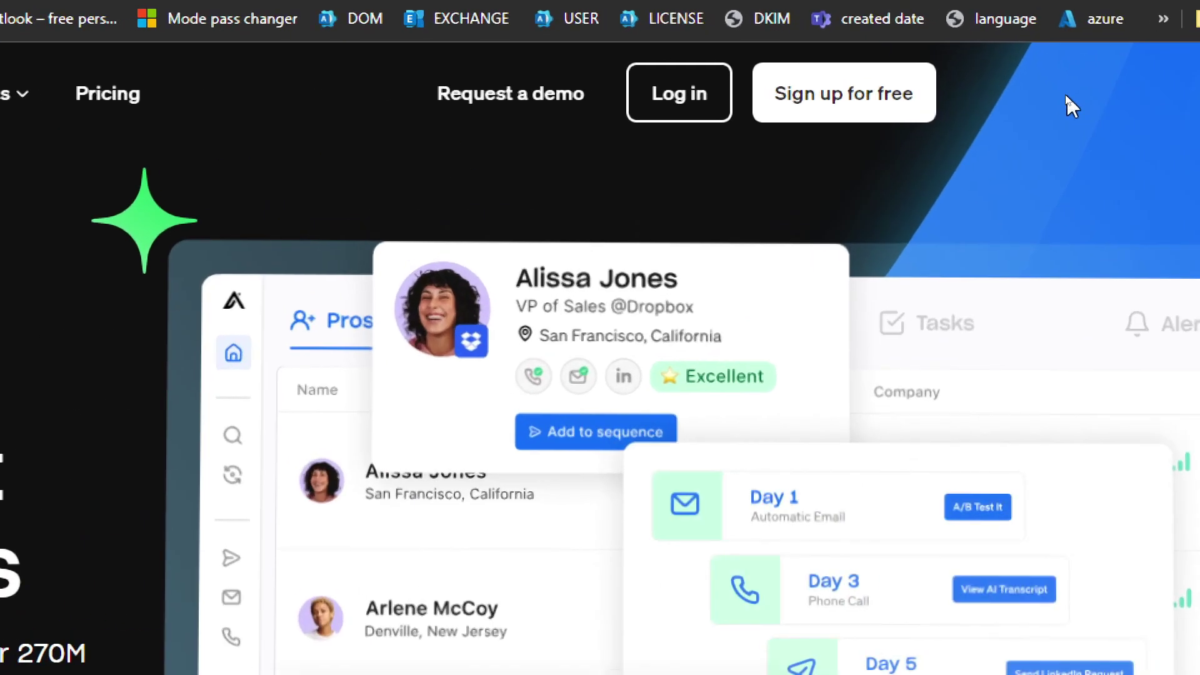
pyautogui.click(822, 91)
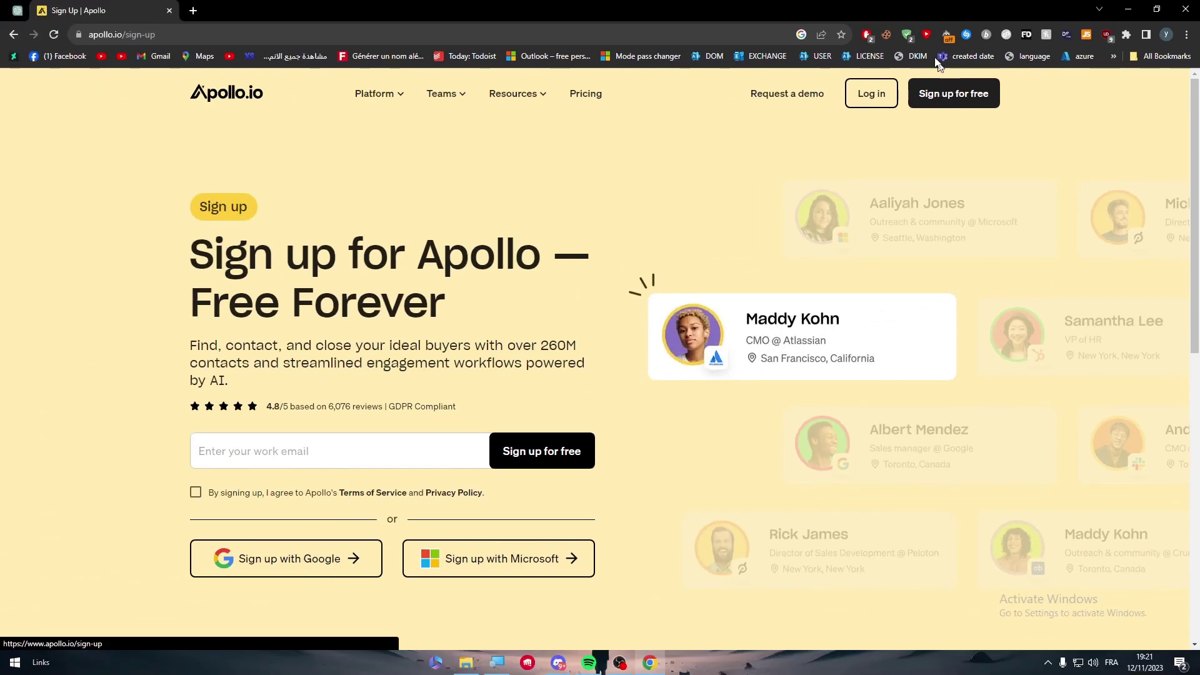
pyautogui.click(291, 565)
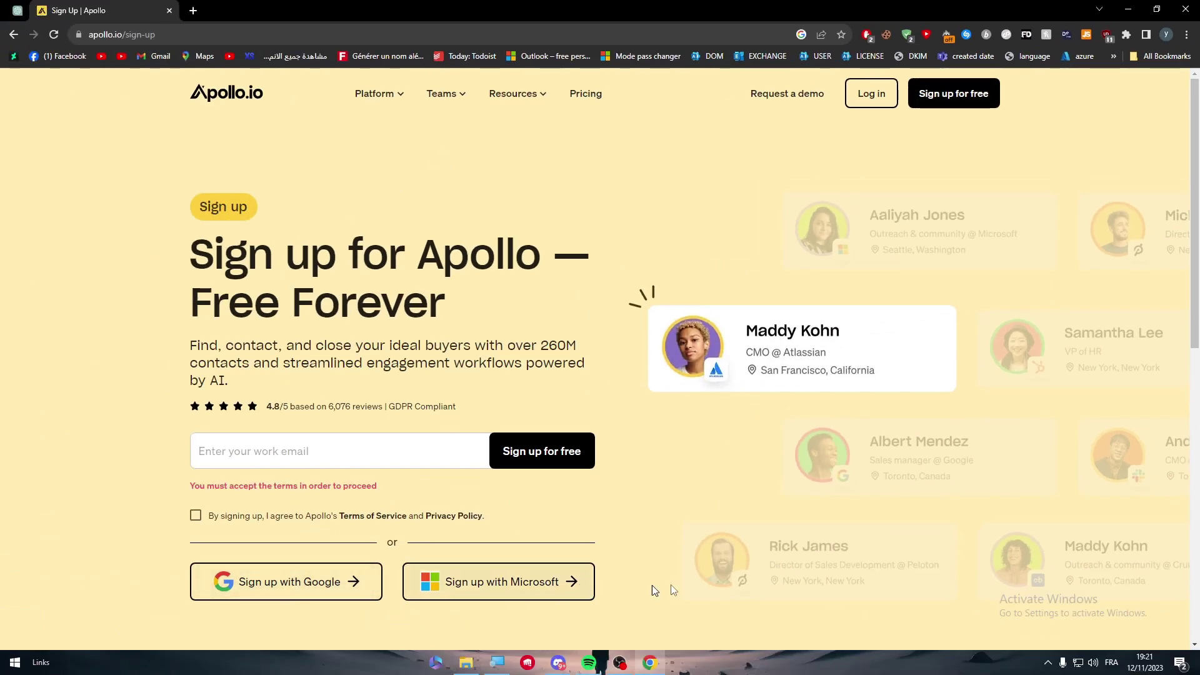
pyautogui.scroll(-2, 343, 379)
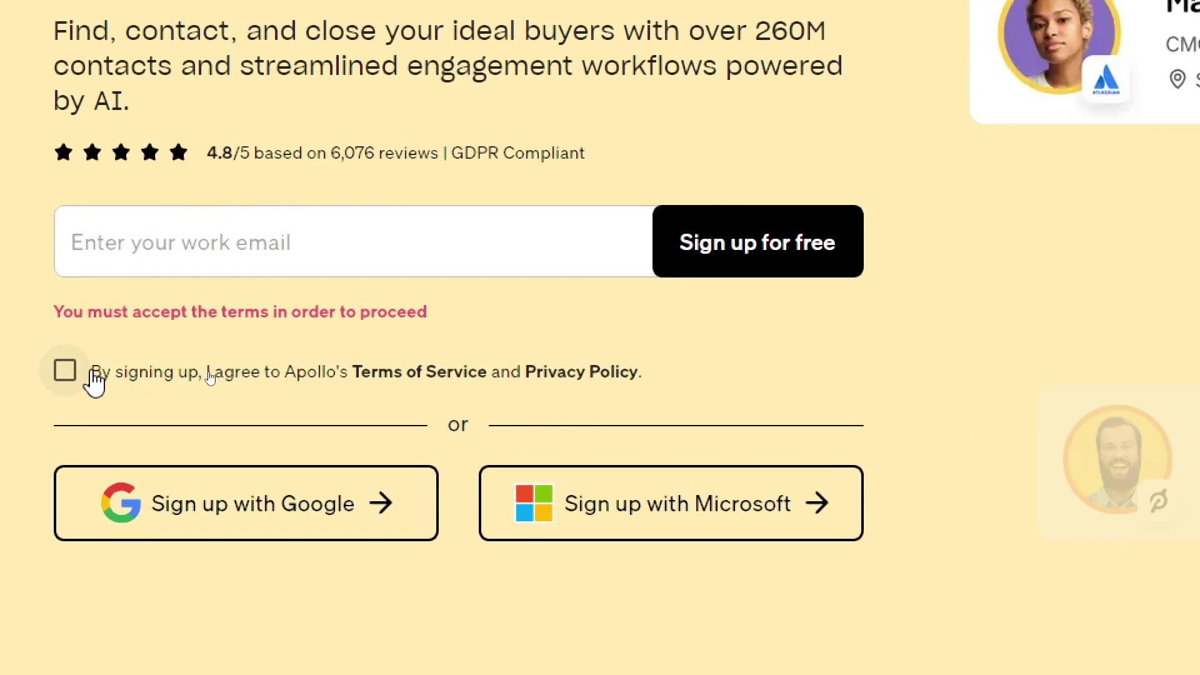
pyautogui.click(91, 375)
# Step: Sign up with the first listed Google account and start the quick setup guide
pyautogui.click(223, 490)
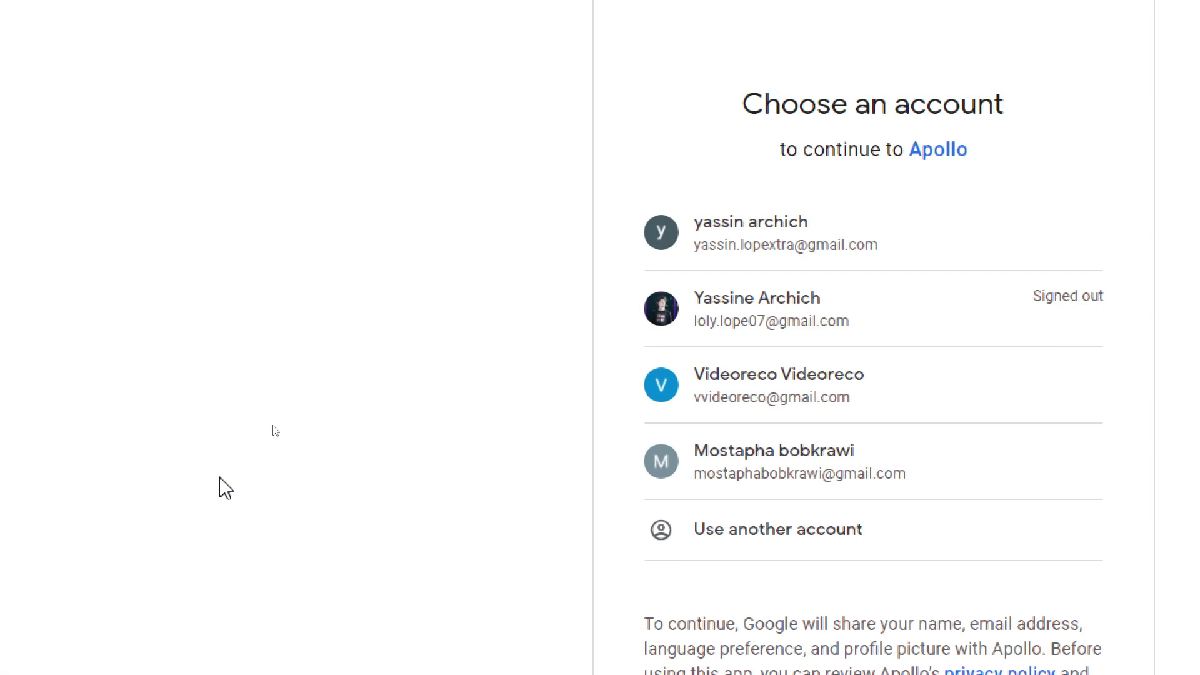
pyautogui.click(616, 322)
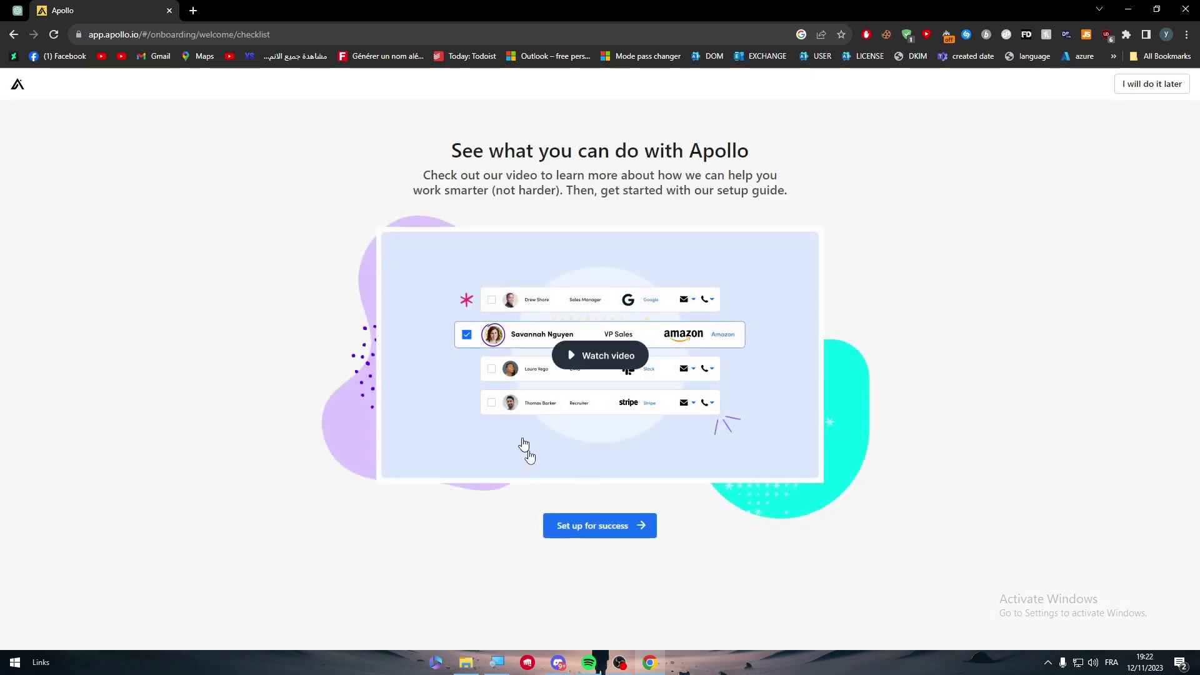
pyautogui.click(612, 531)
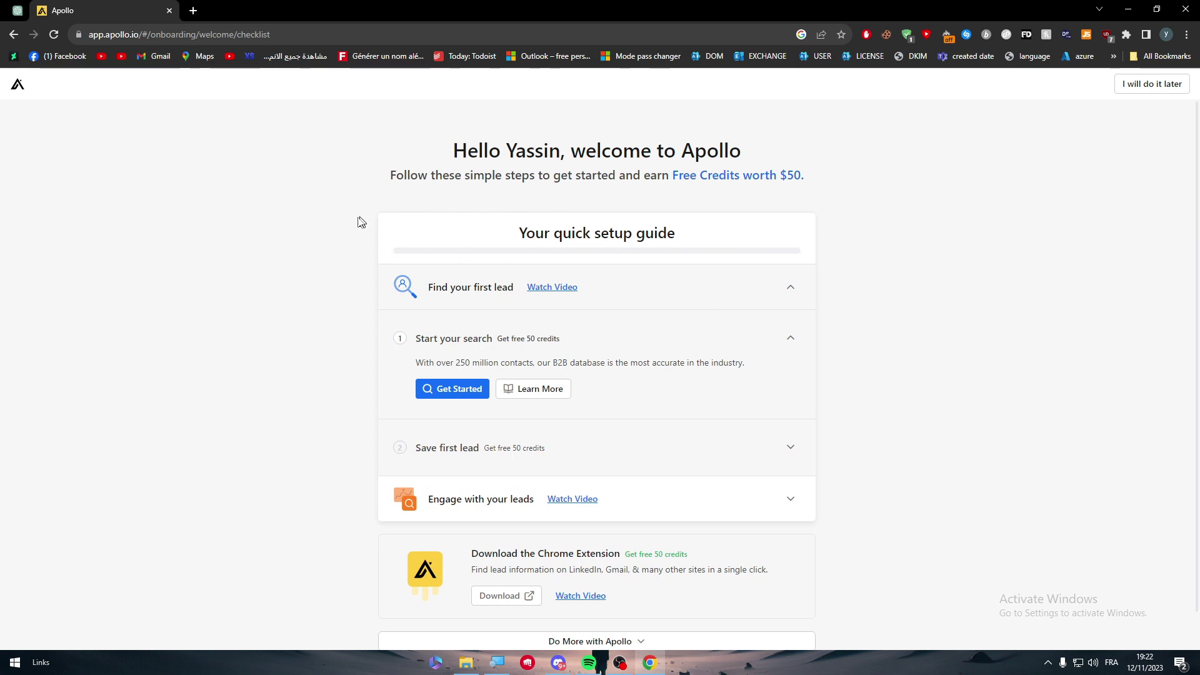
pyautogui.scroll(-1, 991, 192)
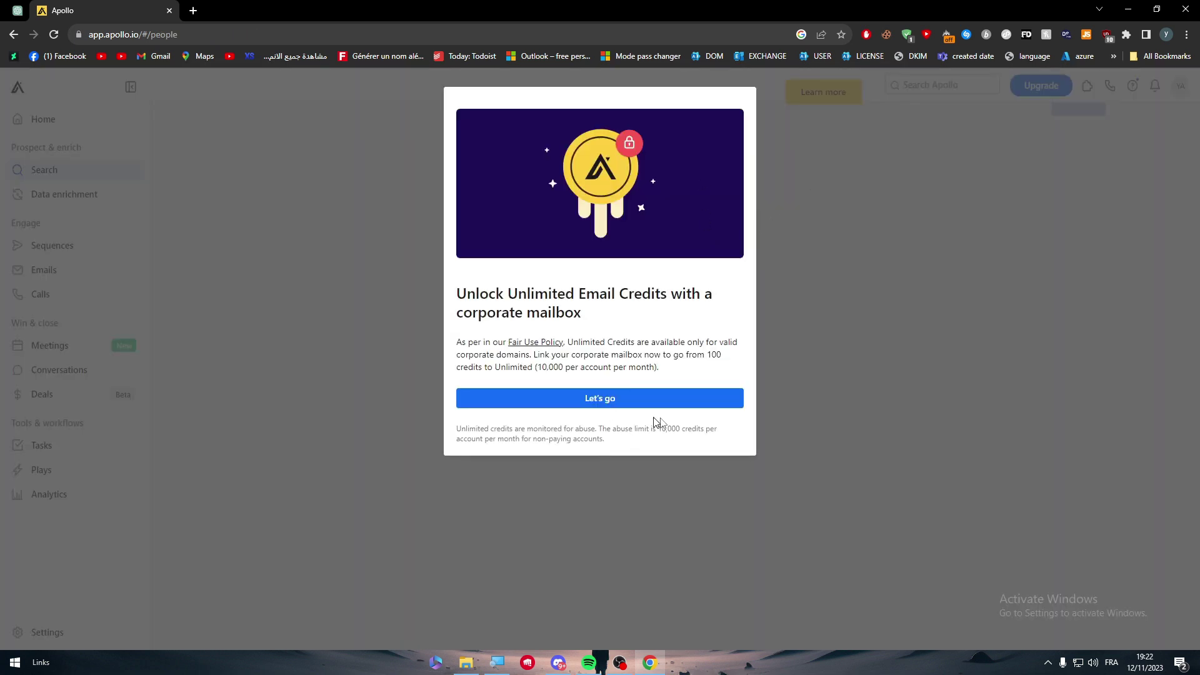
# Step: Follow the corporate mailbox offer, then close the unlimited email credits popup
pyautogui.click(656, 406)
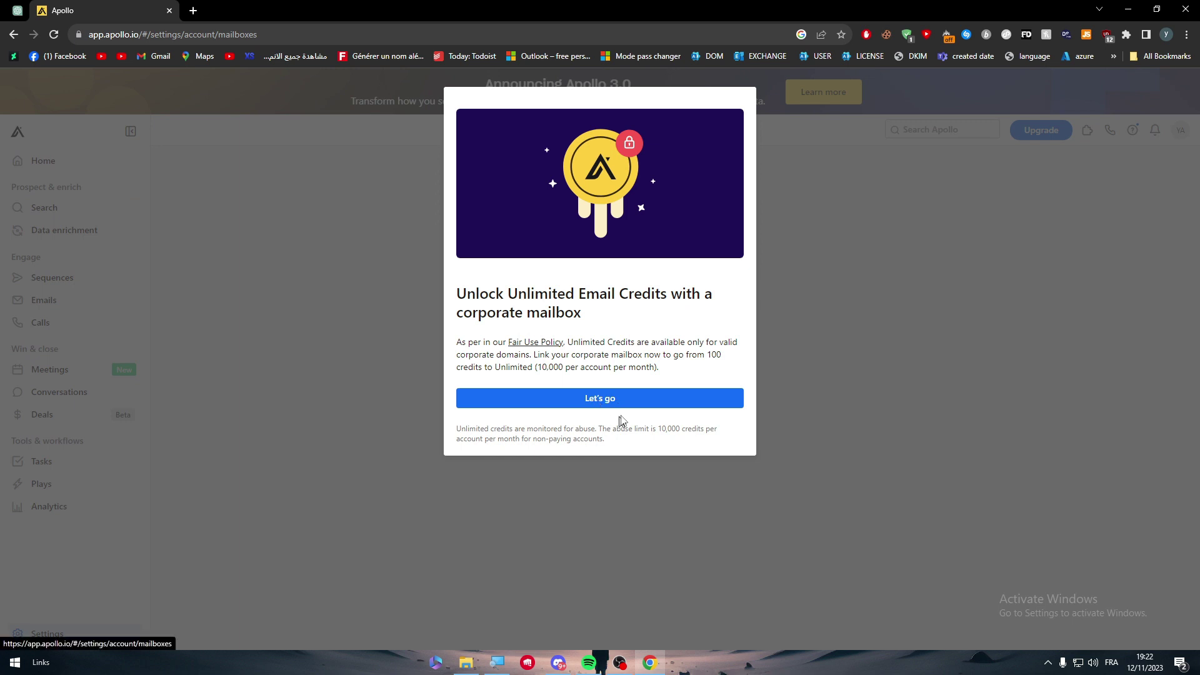
pyautogui.click(611, 405)
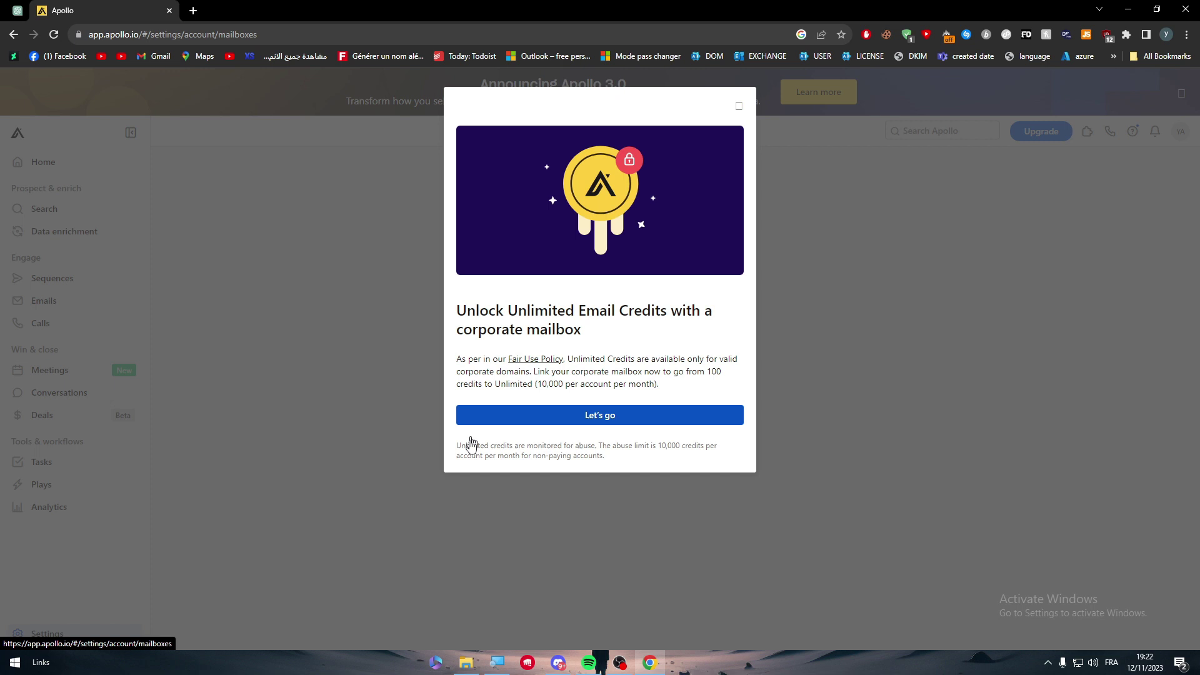
pyautogui.click(736, 105)
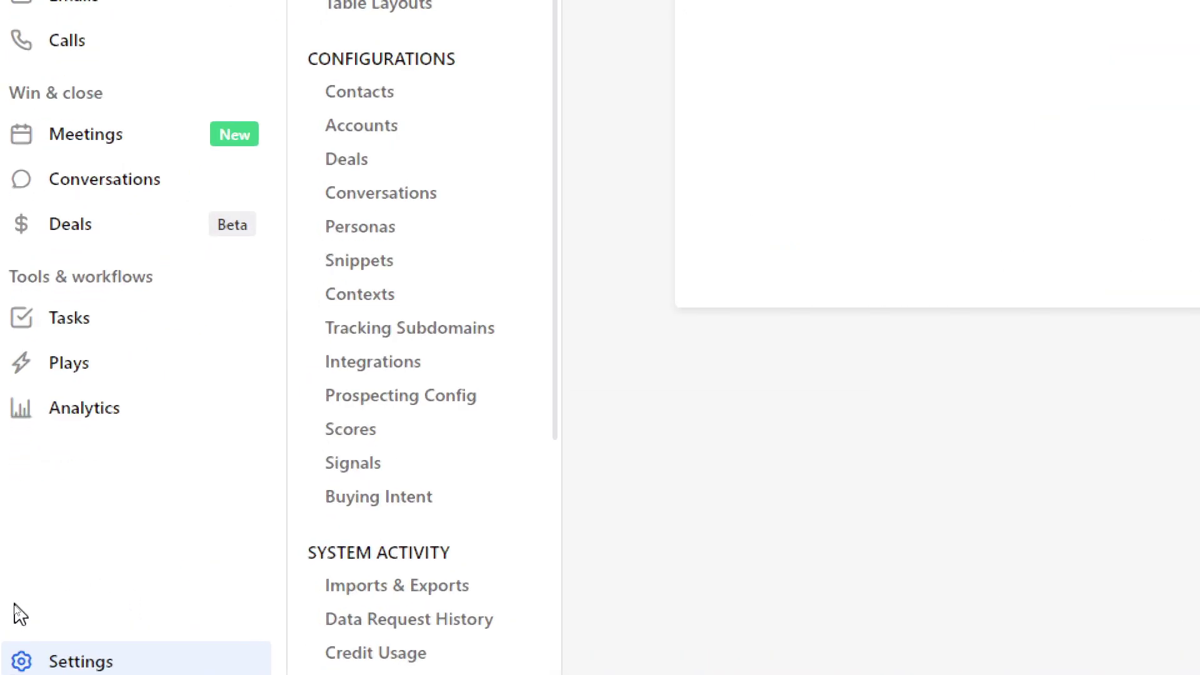
# Step: Open Settings and use Chrome's find bar to search the page for the integrations section
pyautogui.click(32, 638)
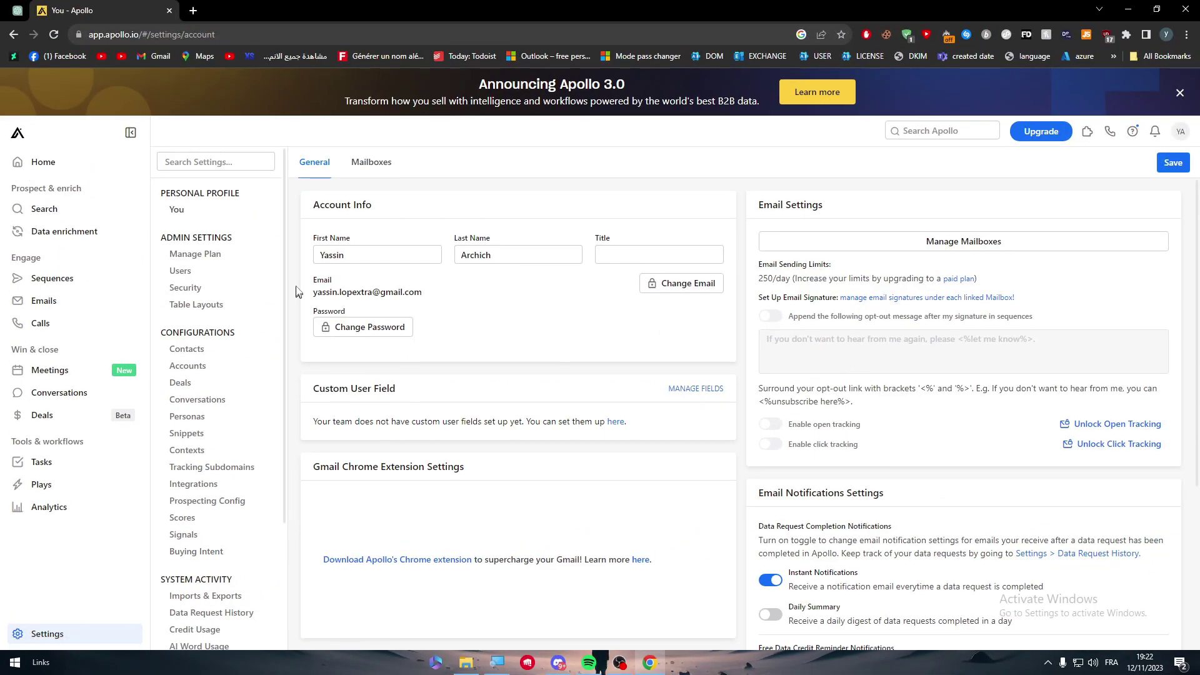
pyautogui.moveTo(283, 228); pyautogui.dragTo(283, 404)
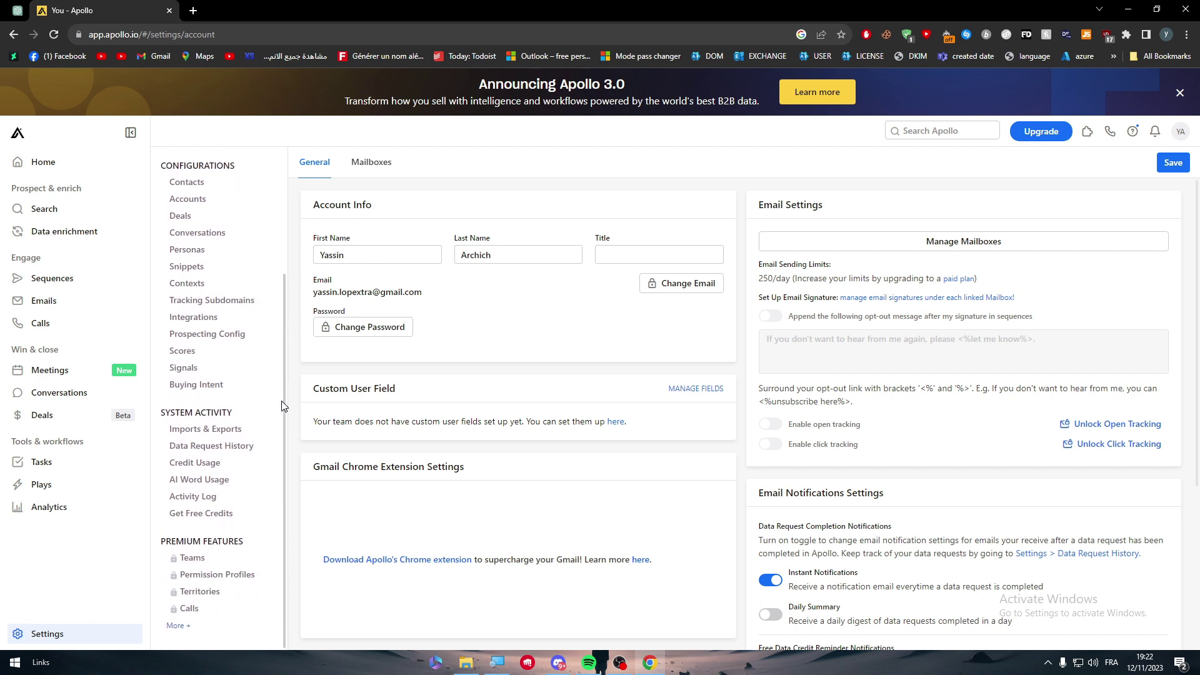
pyautogui.moveTo(289, 393); pyautogui.dragTo(296, 329)
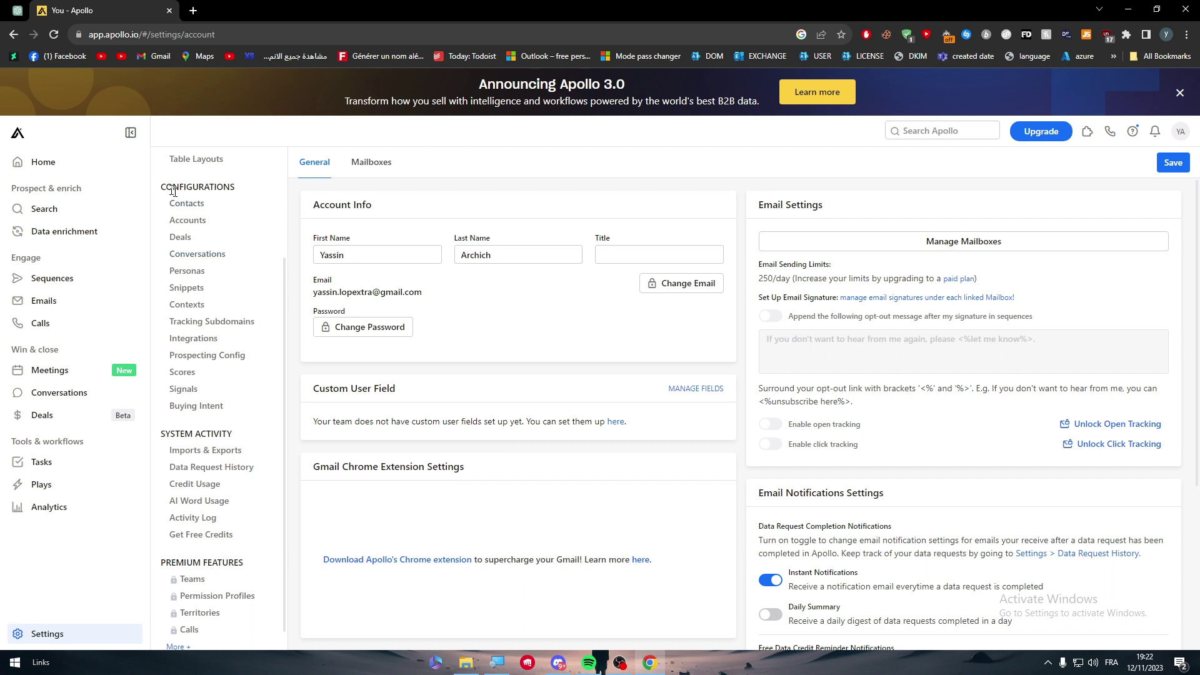
pyautogui.doubleClick(198, 186)
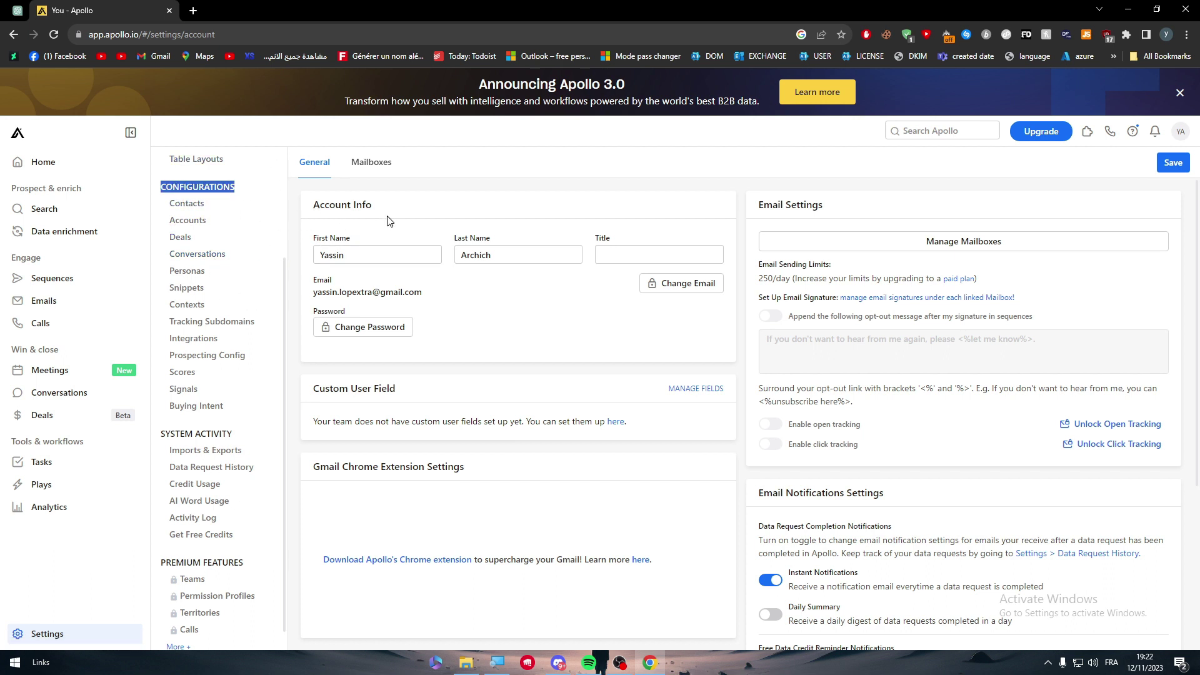
pyautogui.hotkey('ctrl', 'f')
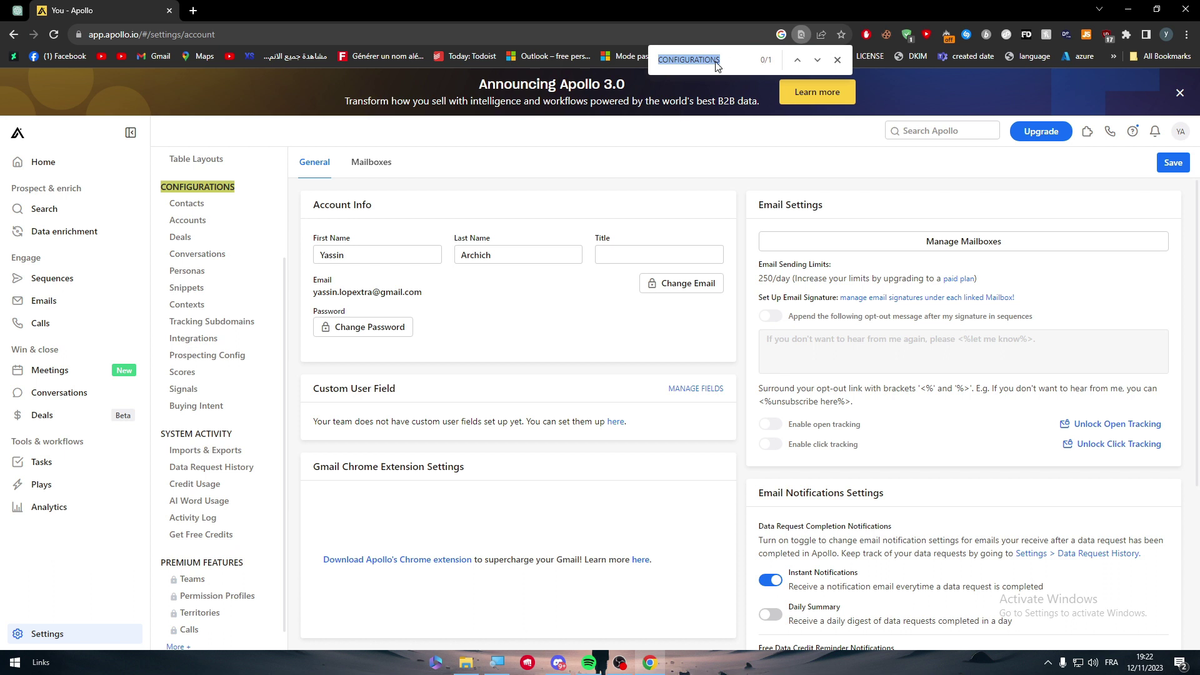
pyautogui.press('BackSpace')
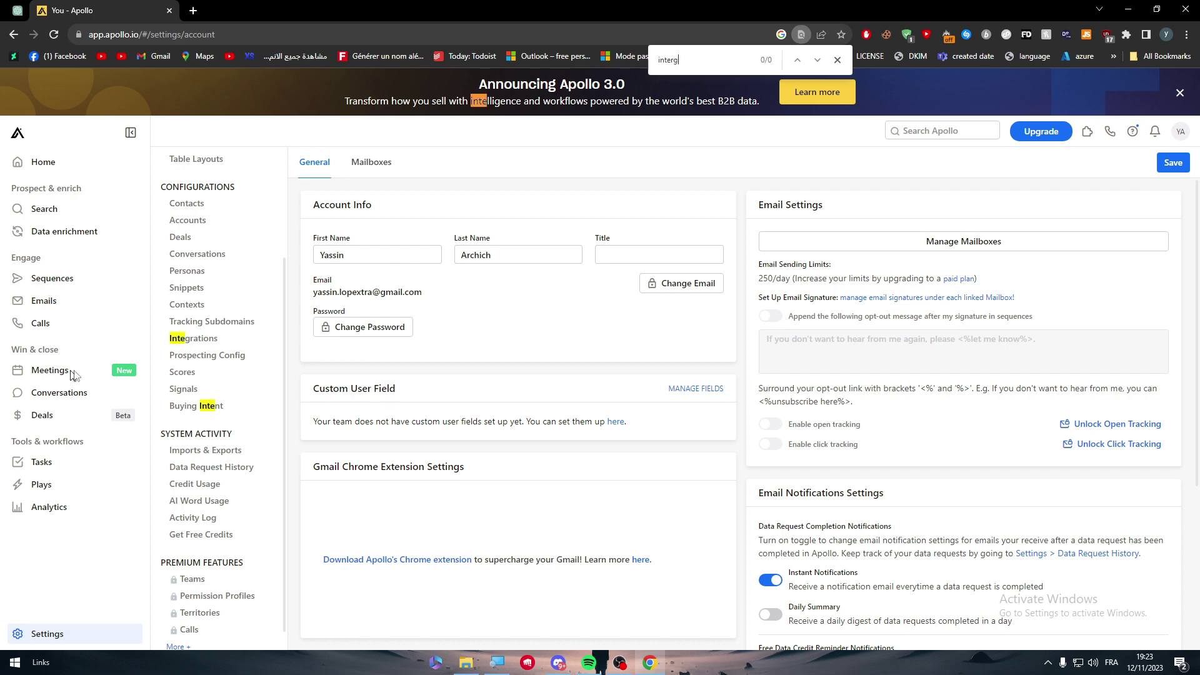
pyautogui.scroll(-4, 164, 343)
# Step: Open the Integrations settings, close the find bar, and scroll through the available integrations to Zapier
pyautogui.click(183, 341)
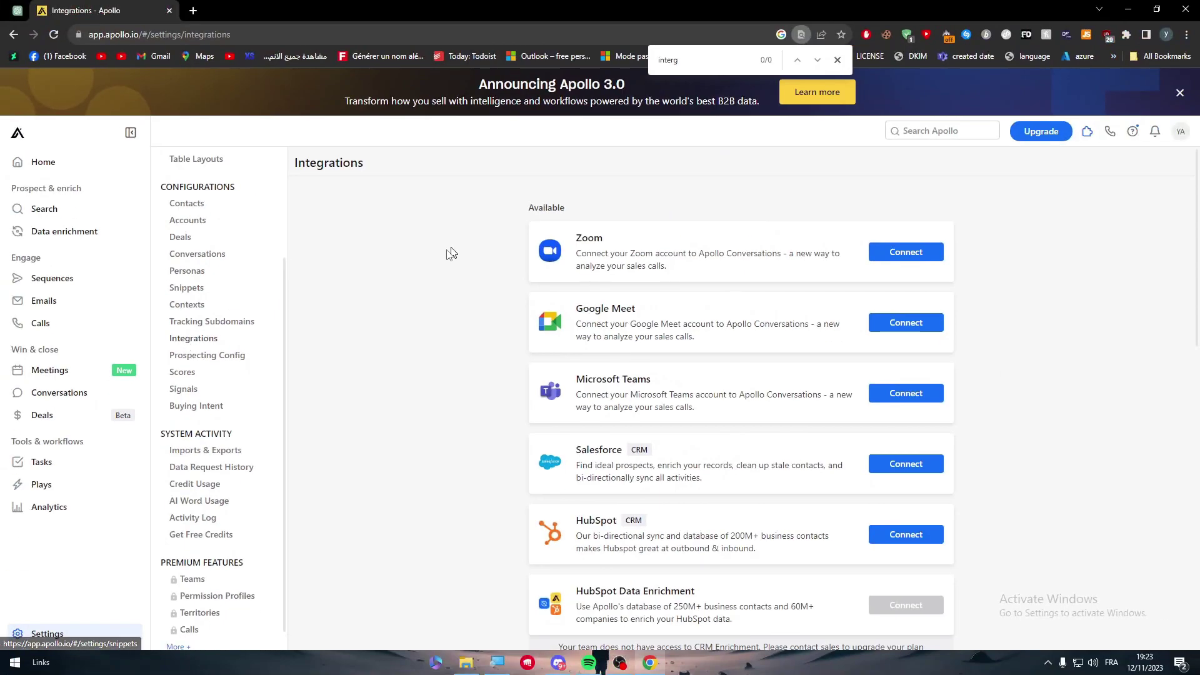
pyautogui.doubleClick(428, 281)
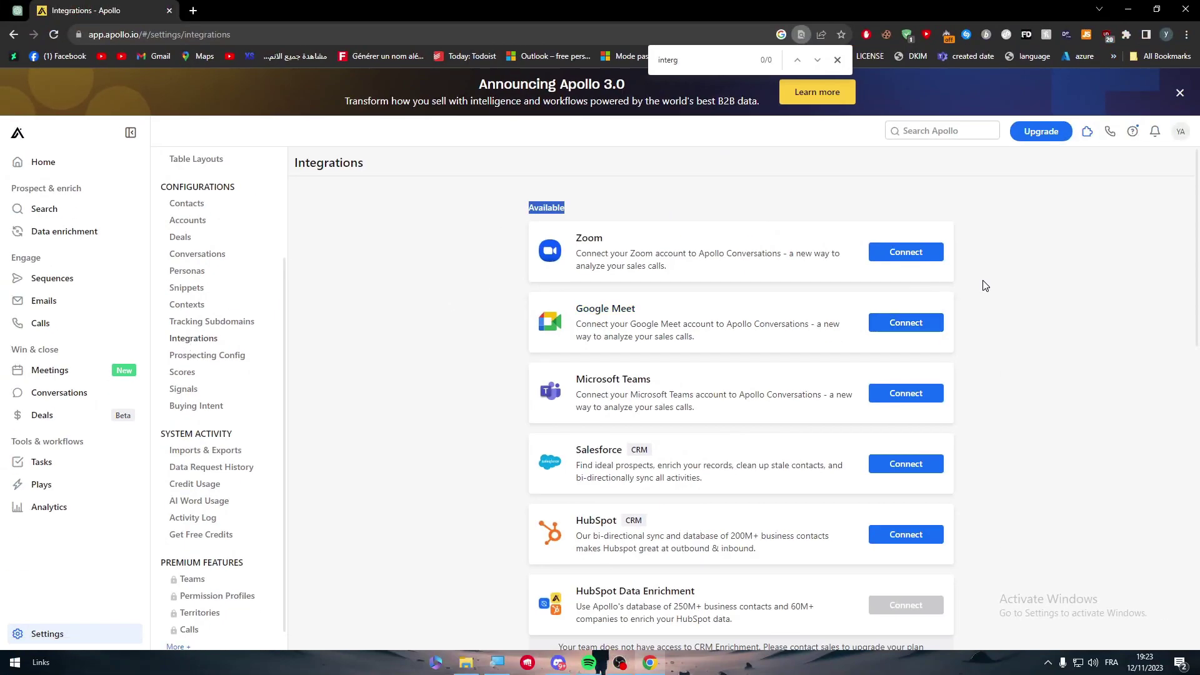
pyautogui.moveTo(1198, 216)
pyautogui.mouseDown()
pyautogui.moveTo(1156, 334)
pyautogui.moveTo(1164, 555)
pyautogui.moveTo(1179, 490)
pyautogui.moveTo(1178, 207)
pyautogui.mouseUp()
pyautogui.moveTo(1198, 280); pyautogui.dragTo(1122, 607)
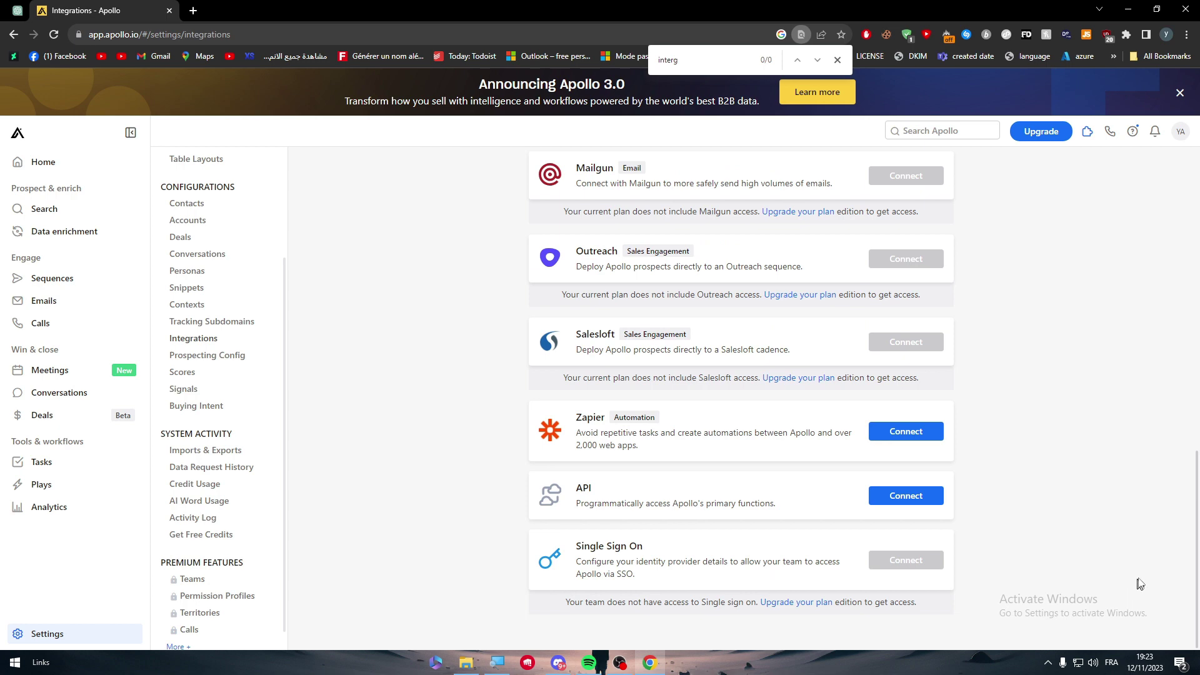
pyautogui.click(1198, 258)
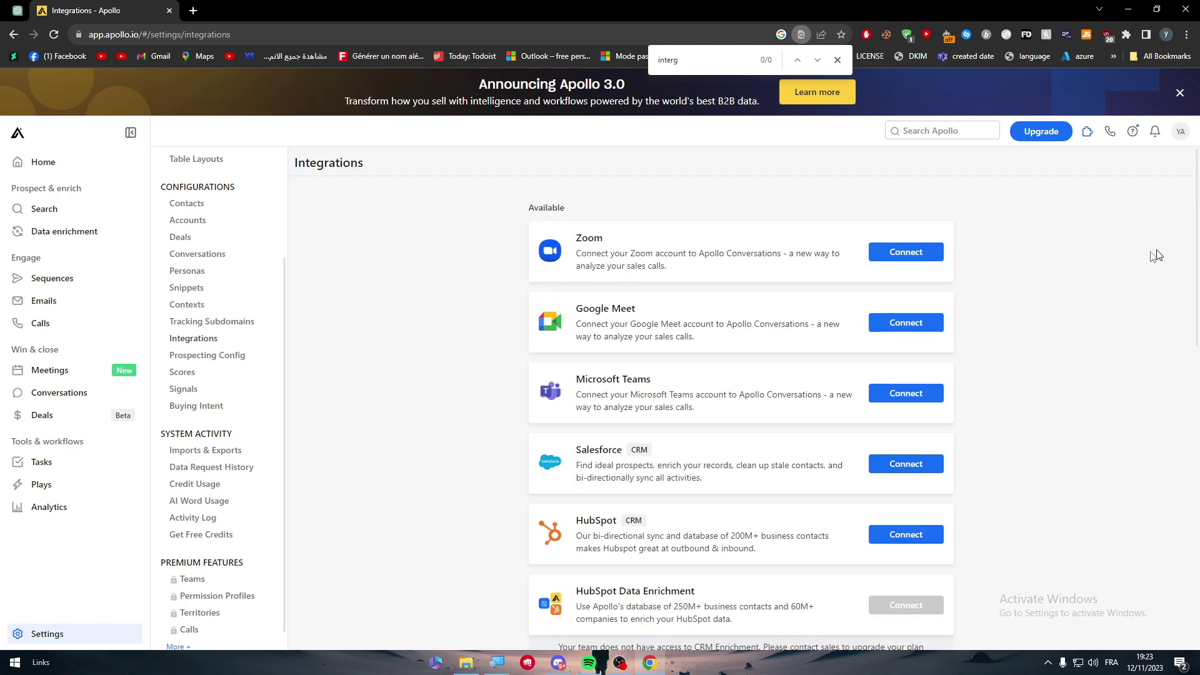
pyautogui.click(837, 60)
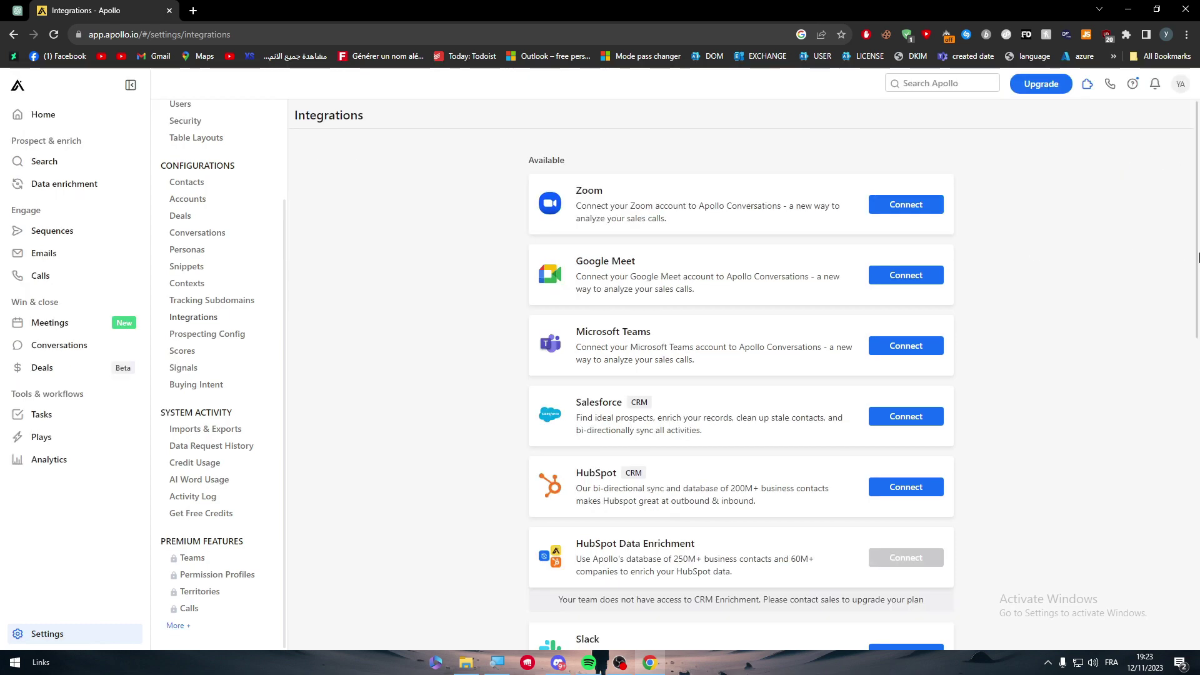
pyautogui.moveTo(1197, 259); pyautogui.dragTo(1168, 569)
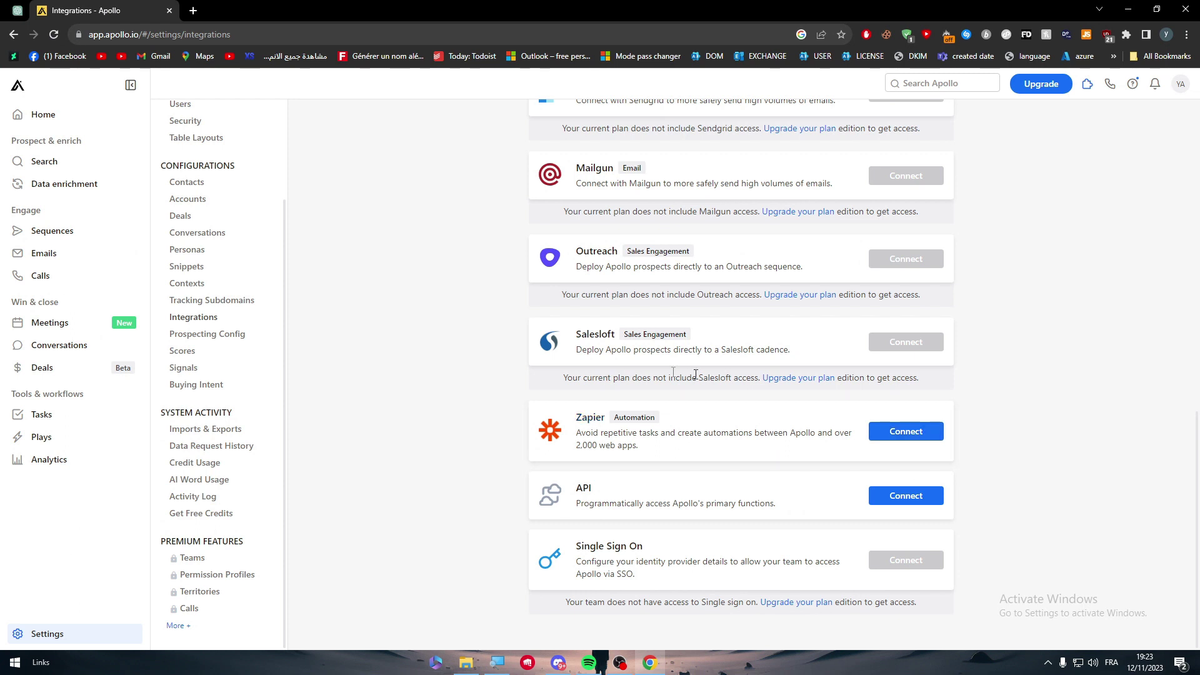
# Step: Open Zapier from Apollo's Zapier Connect button and go to Zapier's Apps list
pyautogui.click(907, 431)
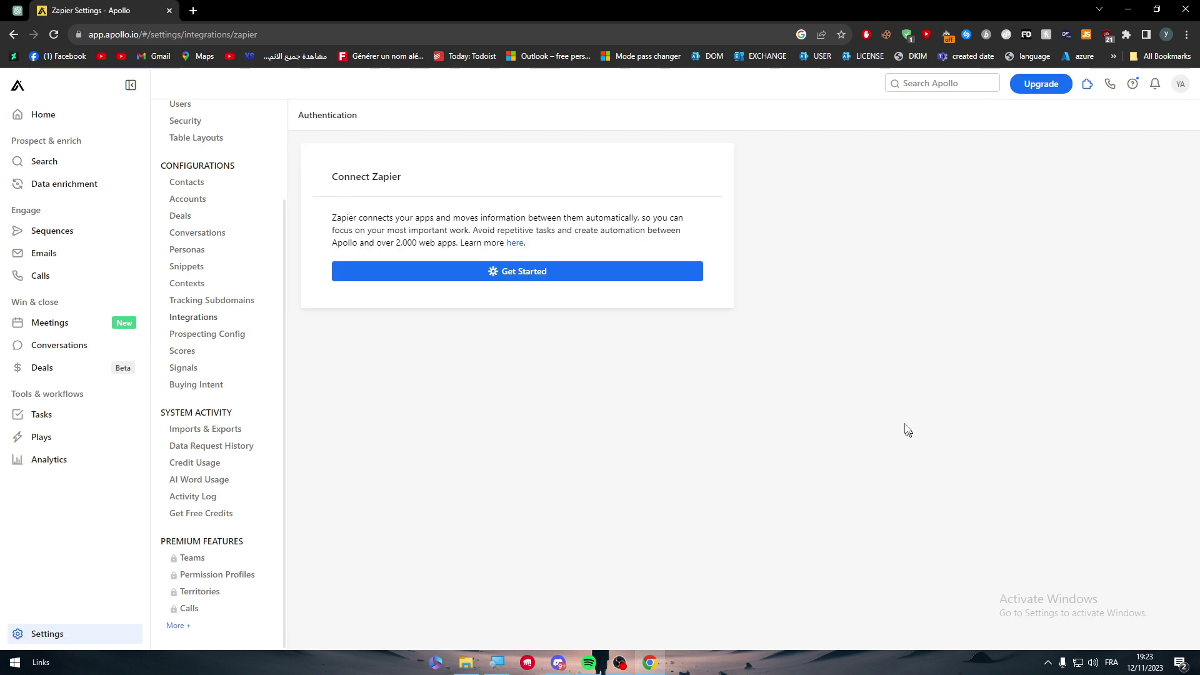
pyautogui.click(504, 271)
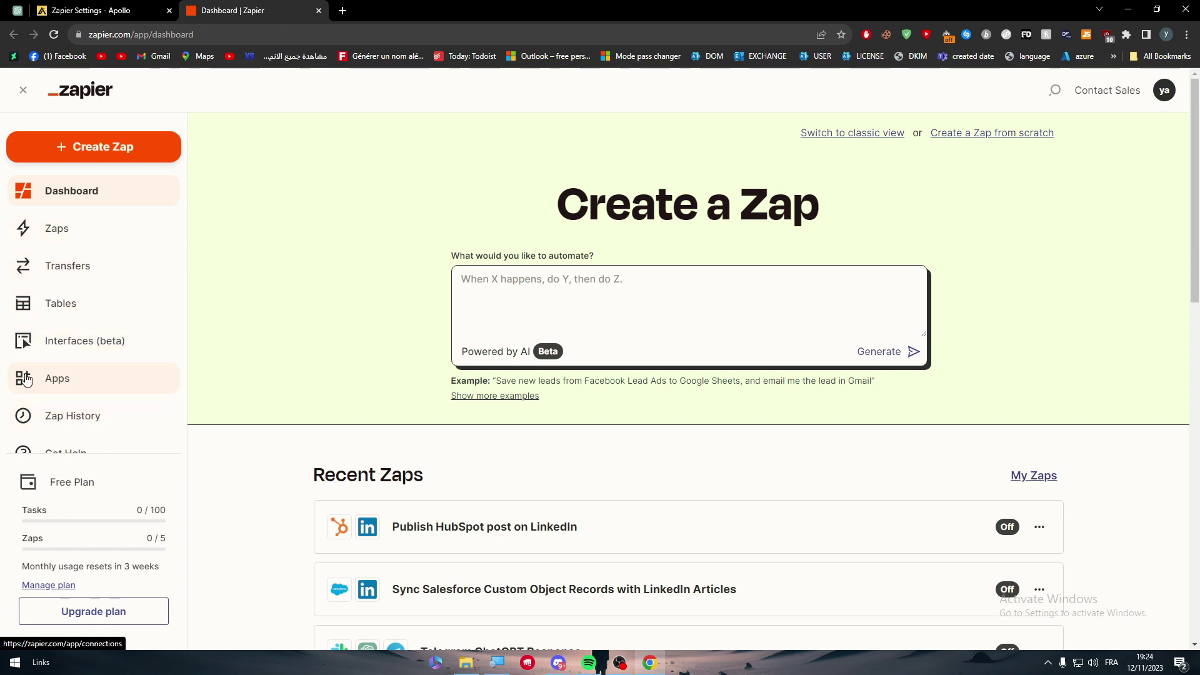
pyautogui.click(26, 379)
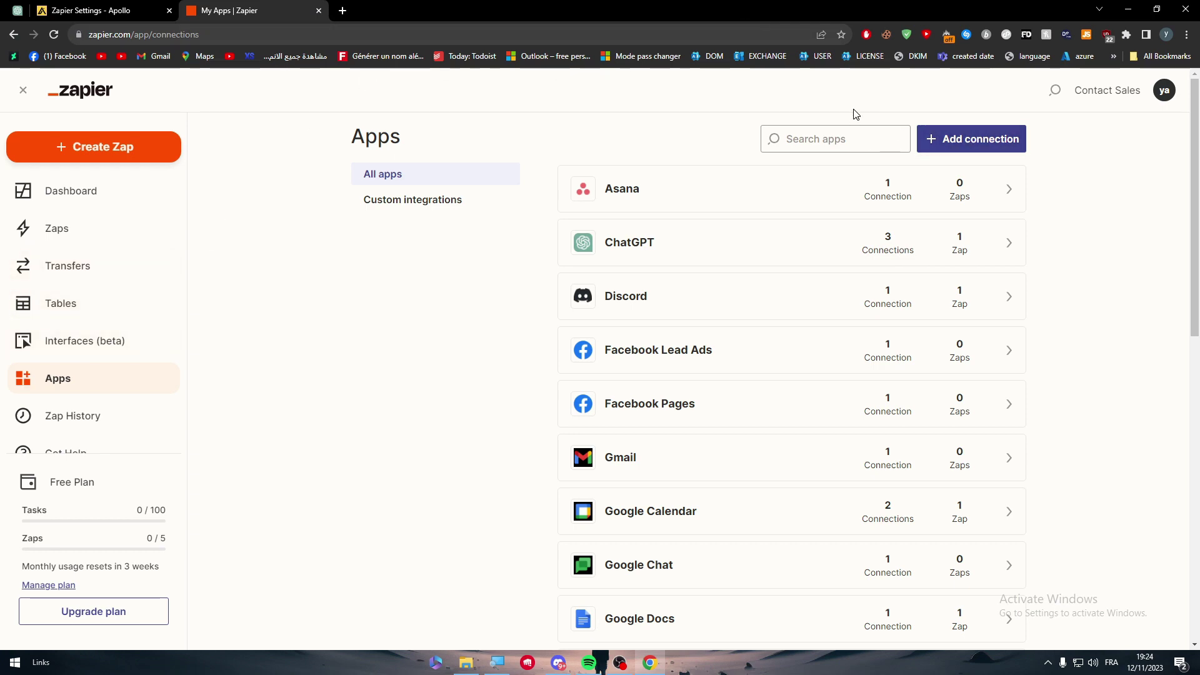
# Step: Search Zapier apps for 'apollo' and start connecting an Apollo account
pyautogui.click(774, 181)
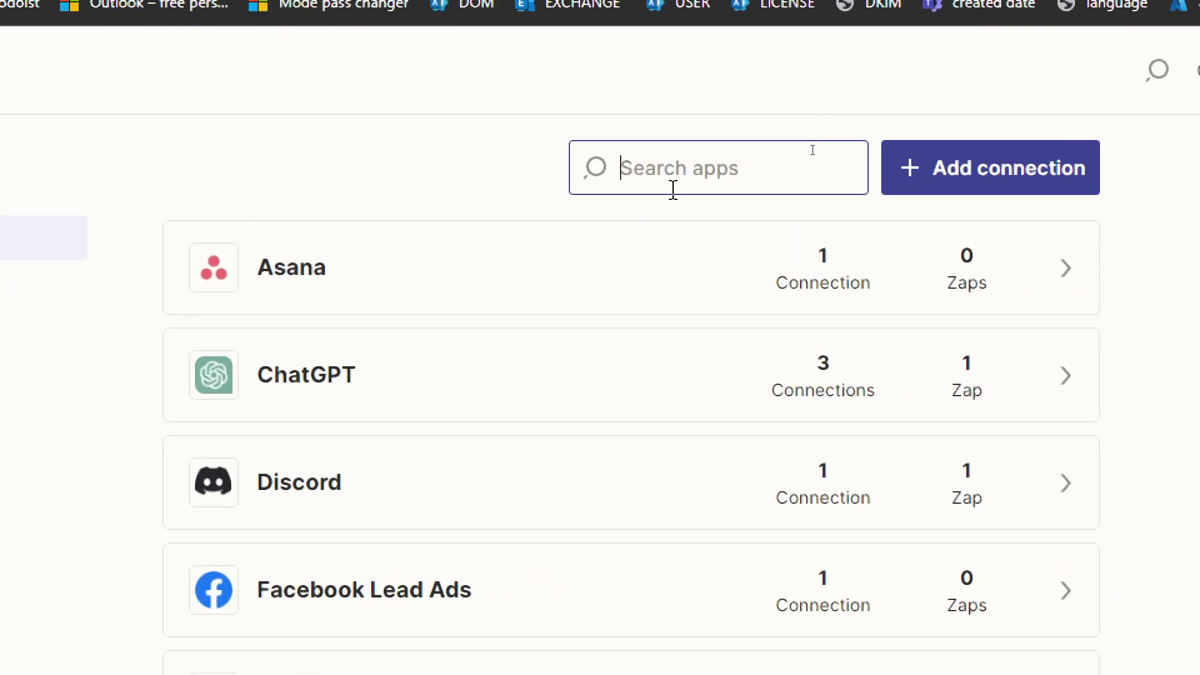
pyautogui.write('apollo')
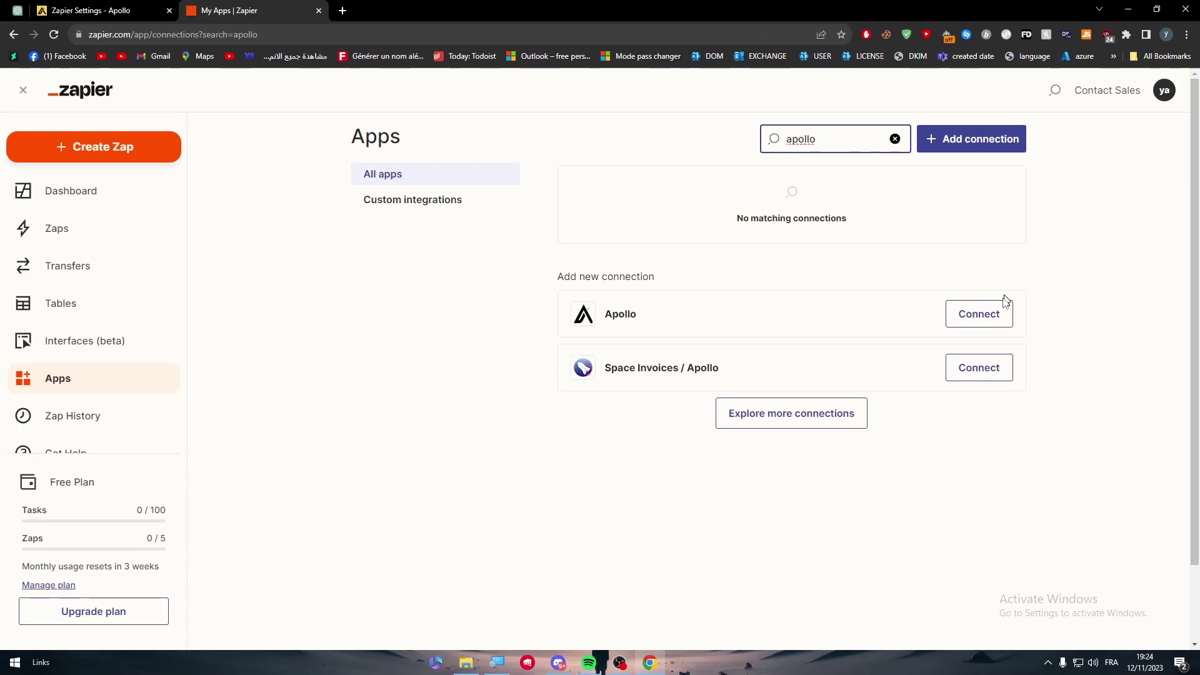
pyautogui.click(975, 316)
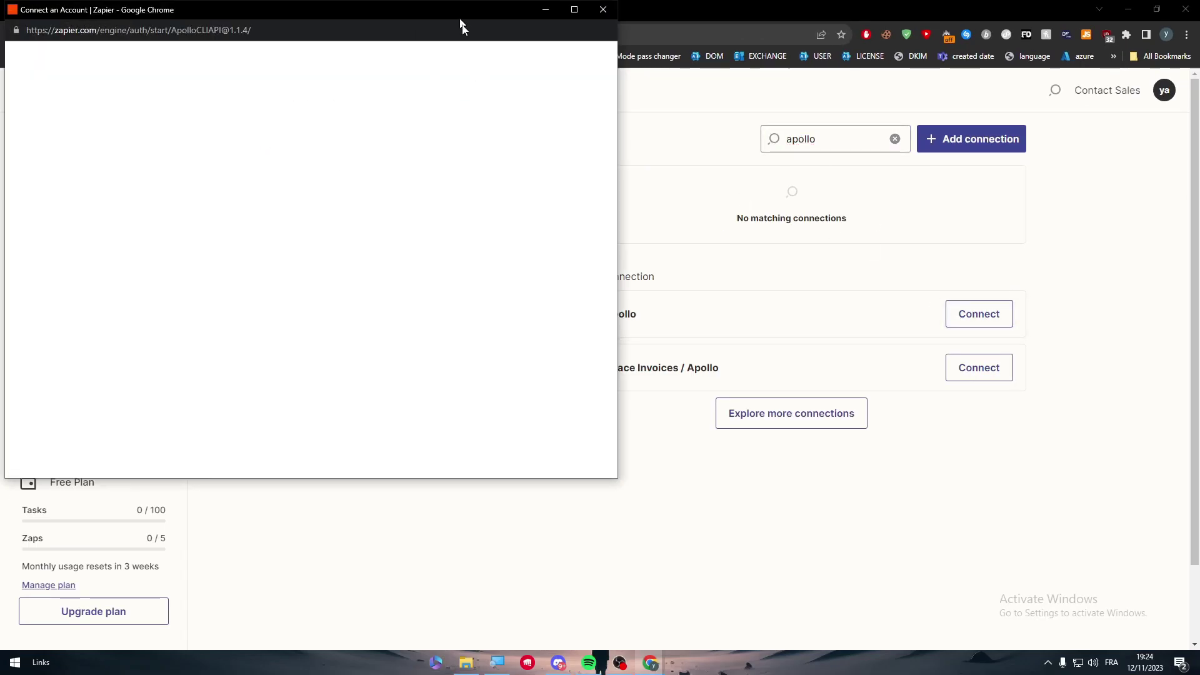
pyautogui.moveTo(462, 27); pyautogui.dragTo(745, 114)
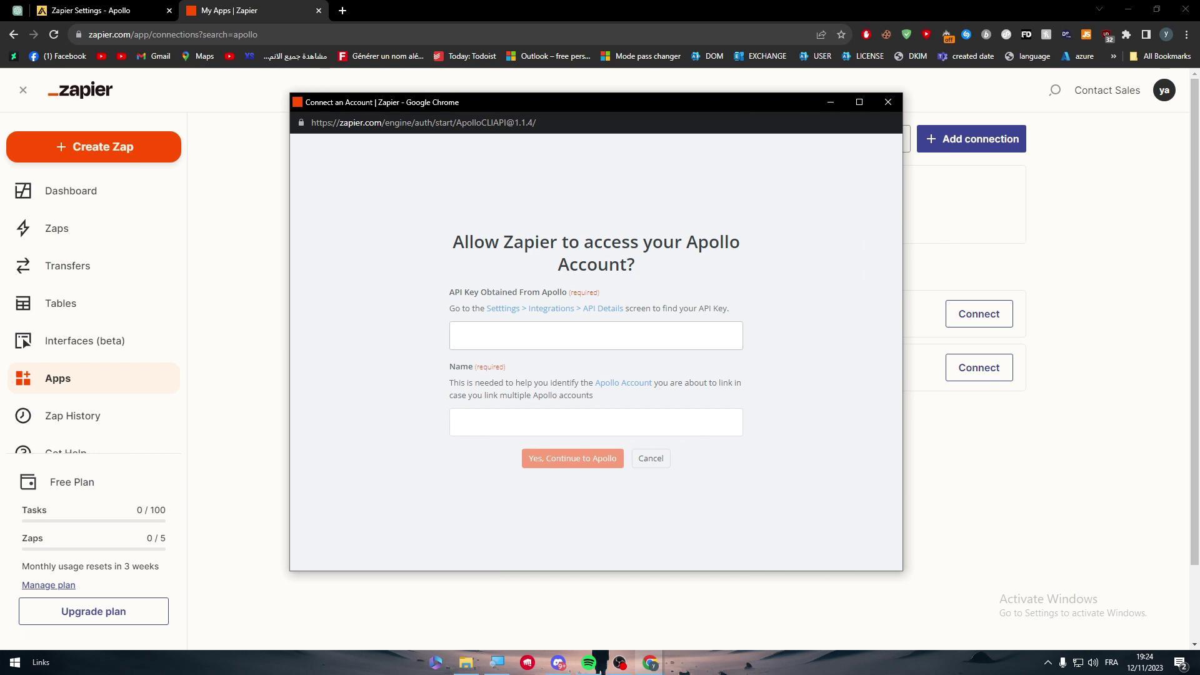
# Step: Follow the form's Apollo settings link and browse the People Search API reference
pyautogui.click(514, 306)
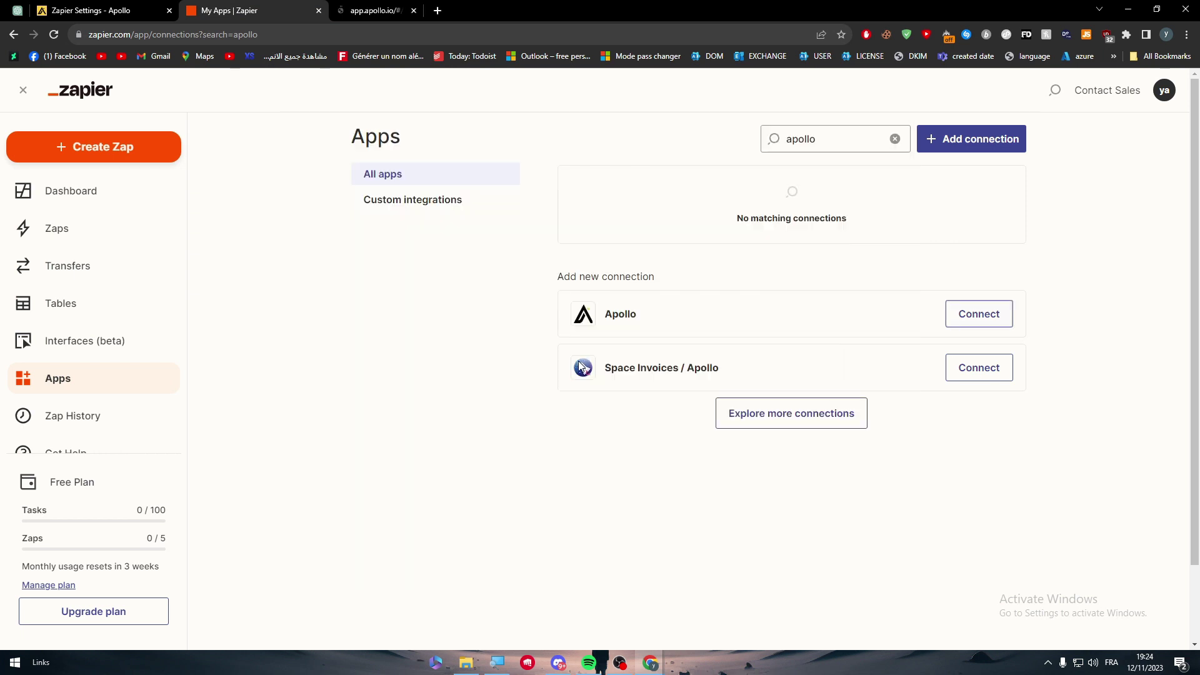
pyautogui.click(395, 11)
pyautogui.hotkey('ctrl', 'shift', 'Tab')
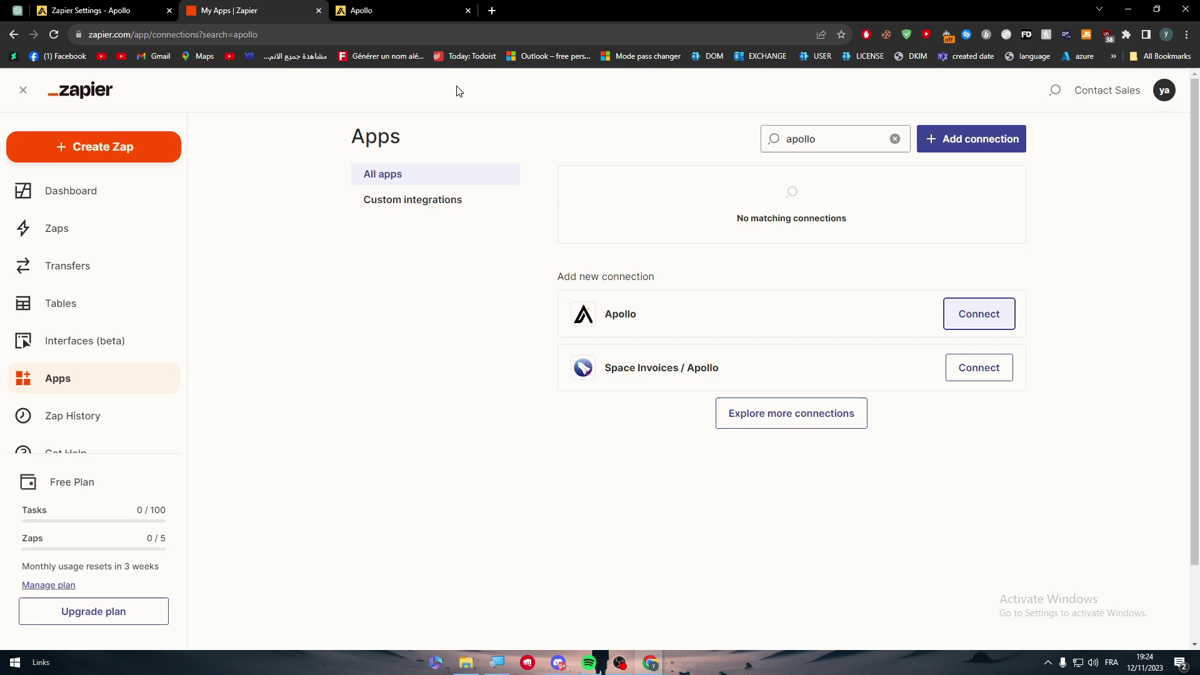
pyautogui.hotkey('ctrl', 'Tab')
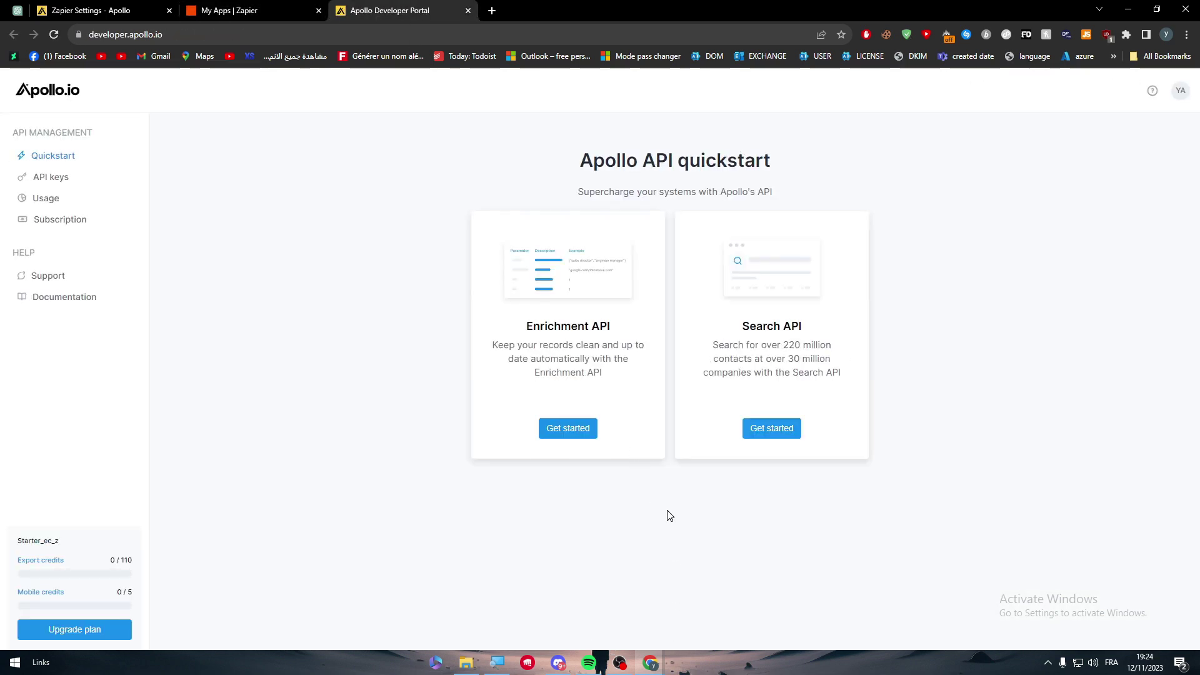
pyautogui.moveTo(650, 663)
pyautogui.moveTo(695, 634)
pyautogui.moveTo(513, 359); pyautogui.dragTo(645, 364)
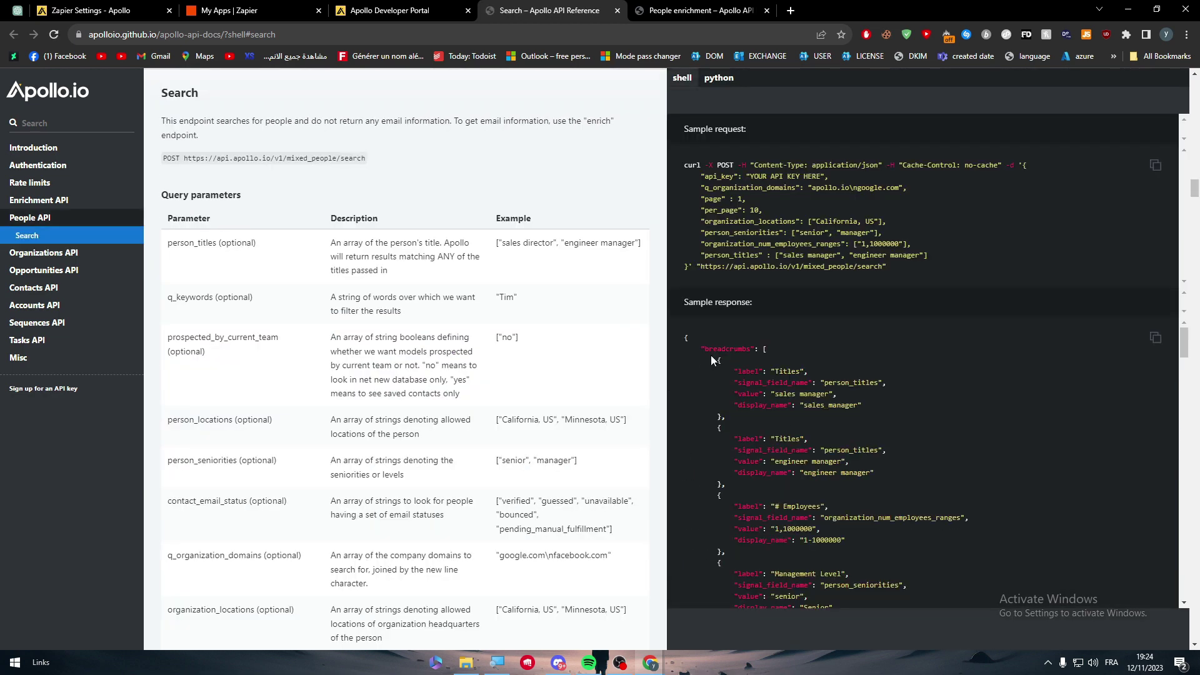
# Step: Check the Enrichment API docs, revisit the Zapier authorization window, and return to the developer portal
pyautogui.click(694, 10)
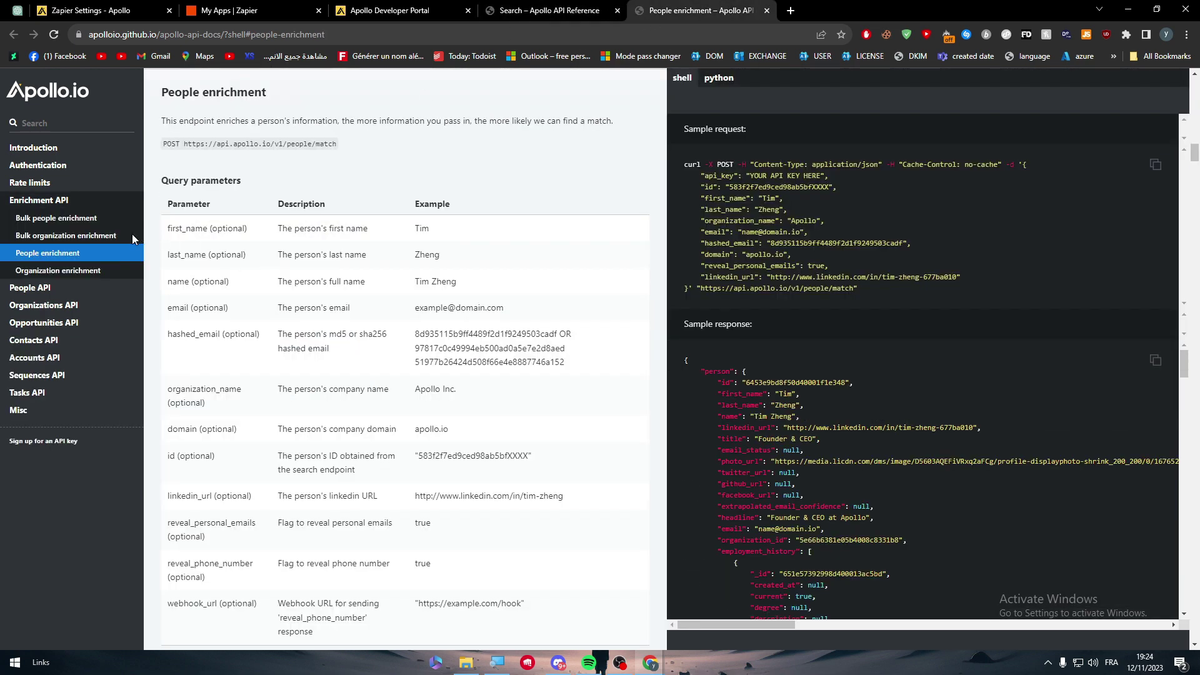
pyautogui.click(40, 203)
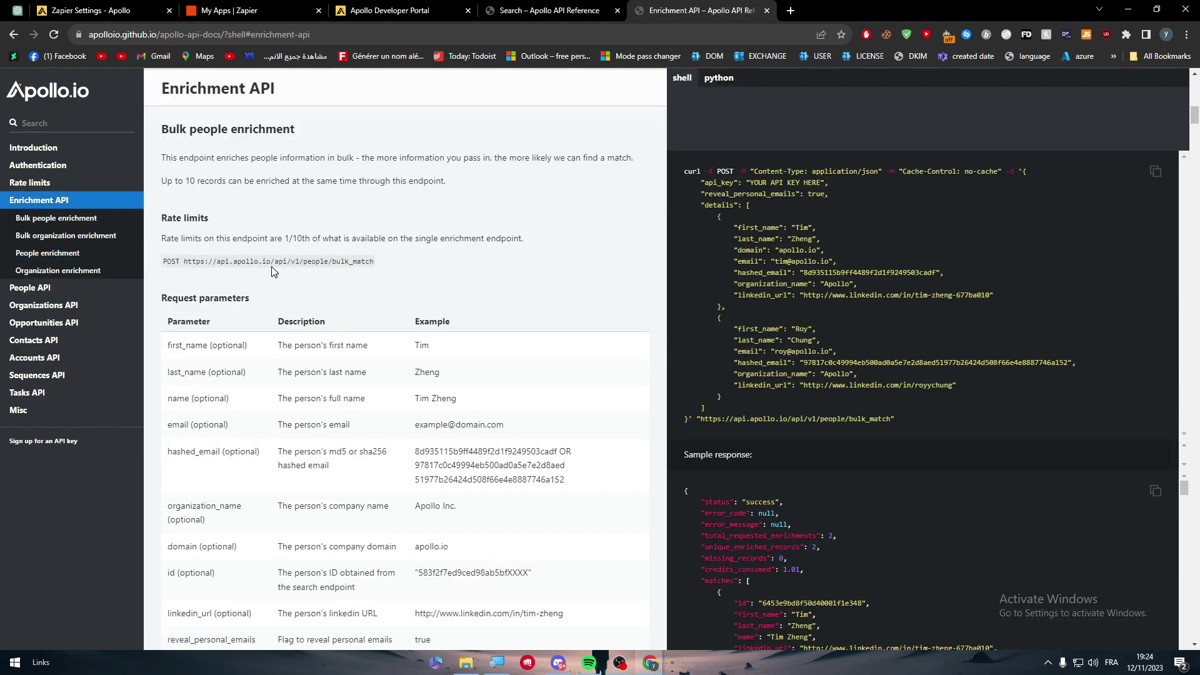
pyautogui.hotkey('ctrl', 'shift', 'Tab')
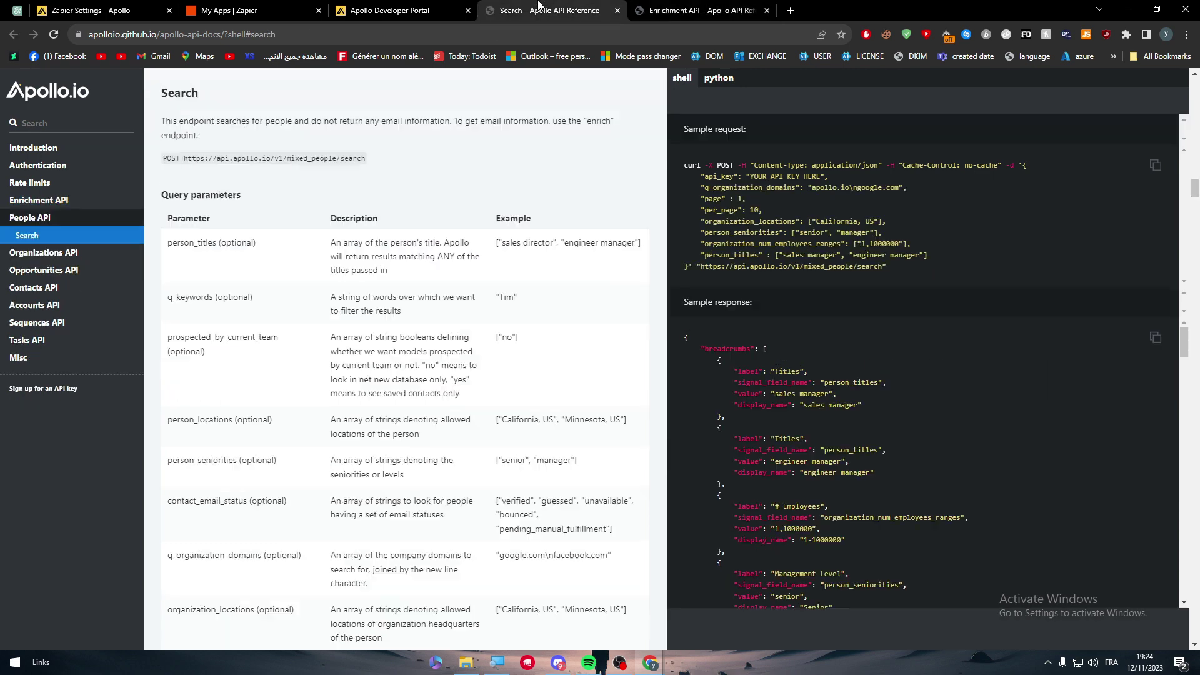
pyautogui.hotkey('ctrl', 'shift', 'Tab')
pyautogui.moveTo(650, 661)
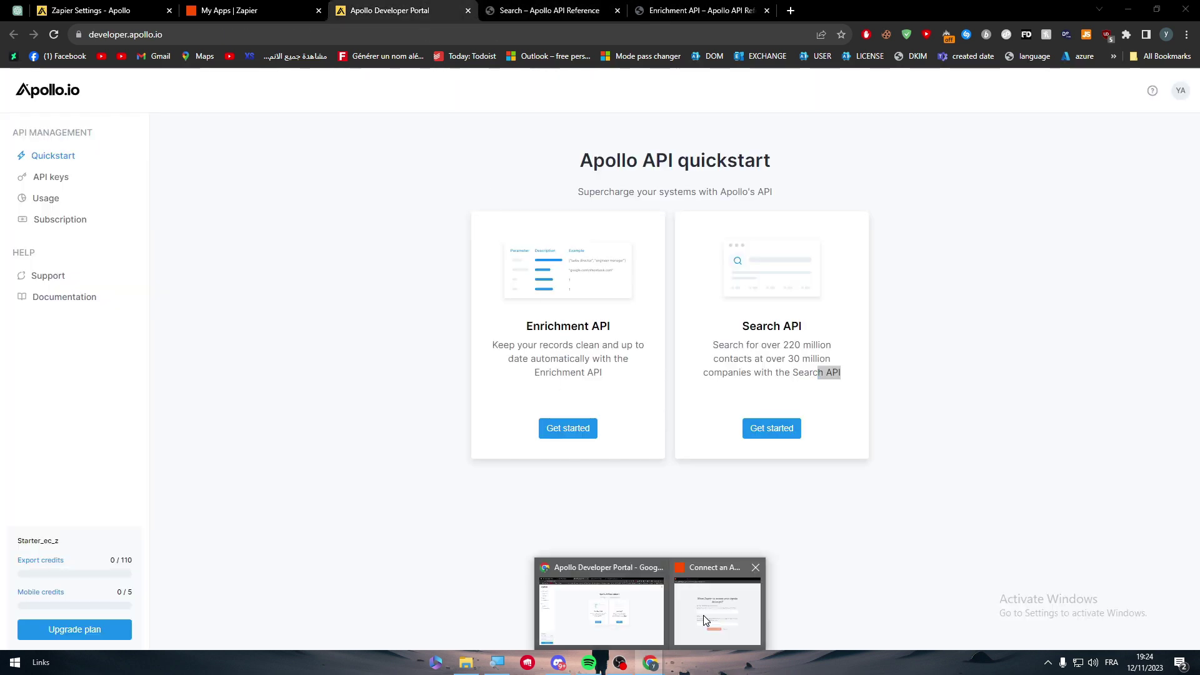
pyautogui.click(703, 614)
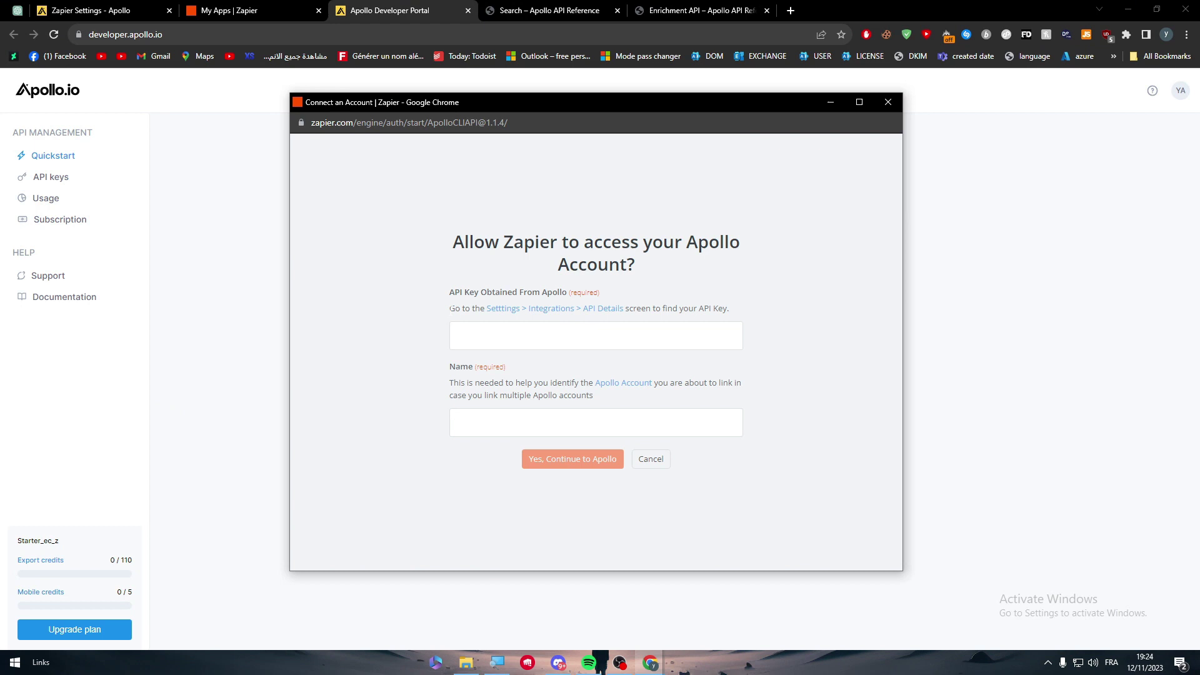
pyautogui.doubleClick(478, 309)
pyautogui.click(289, 279)
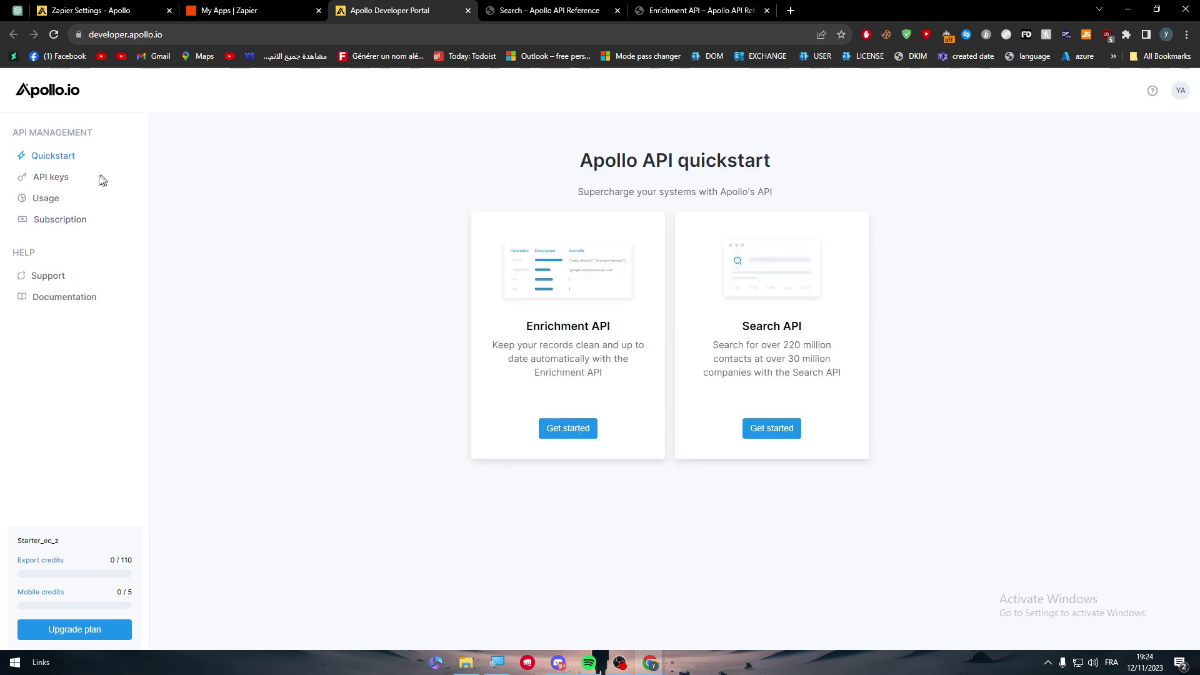
# Step: Create a new master API key named 'Zapier' with contact search access
pyautogui.click(40, 180)
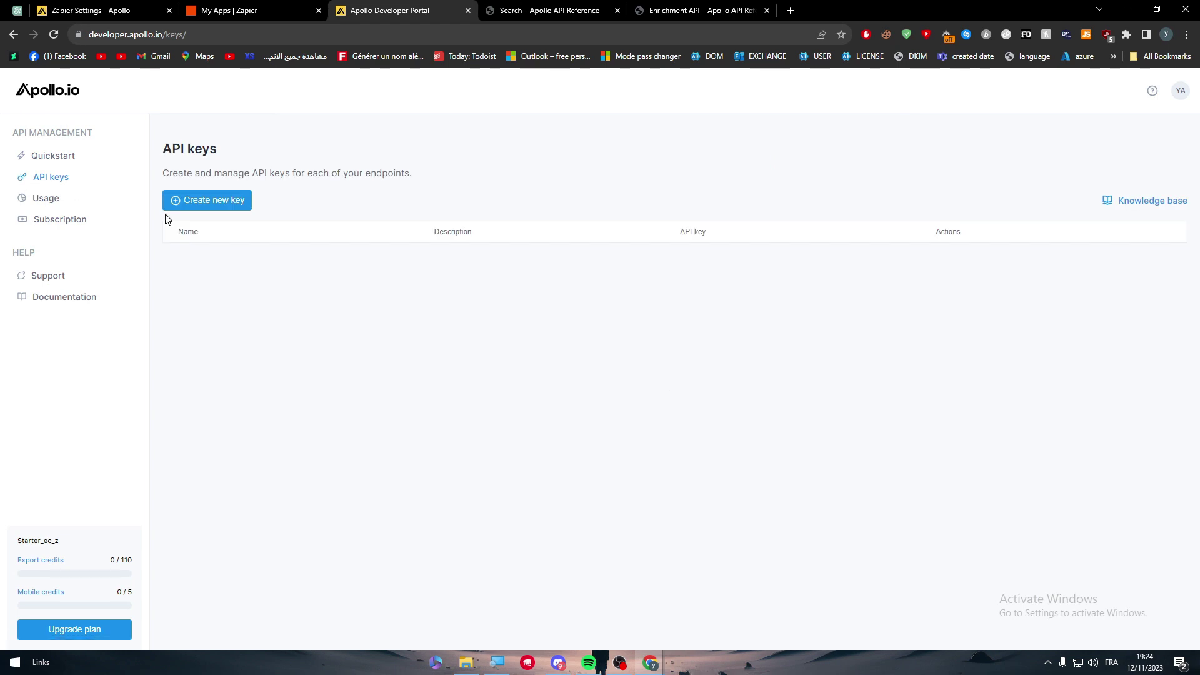
pyautogui.click(208, 203)
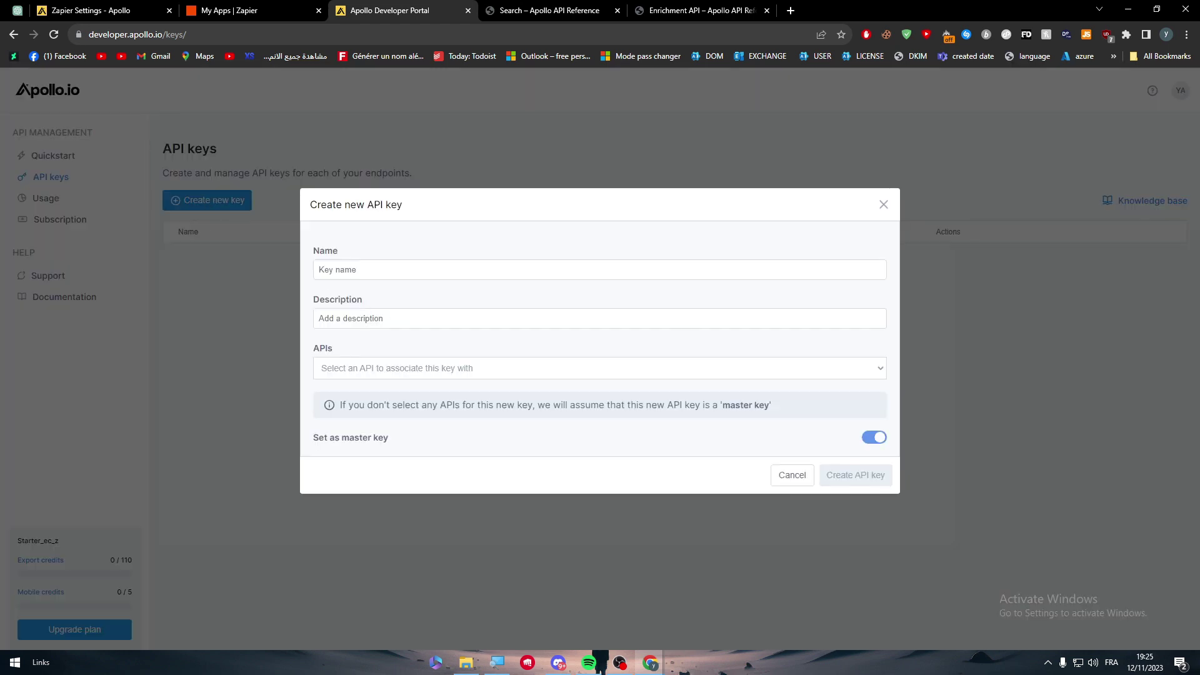
pyautogui.click(319, 269)
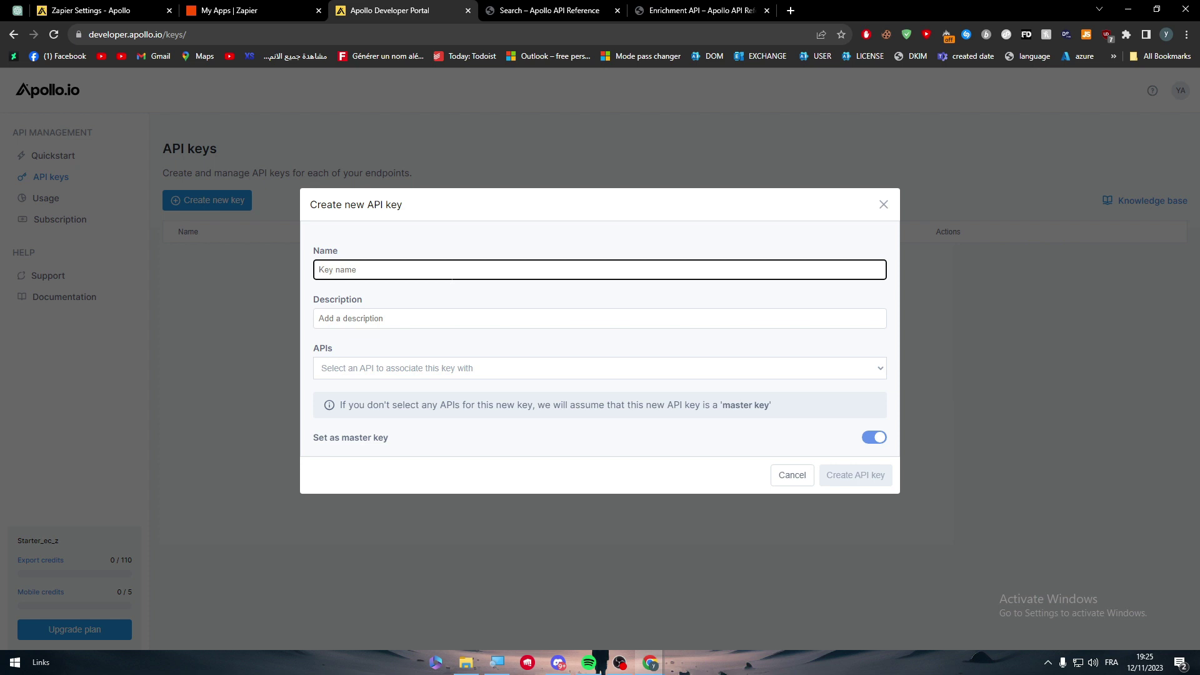
pyautogui.write('Zapier')
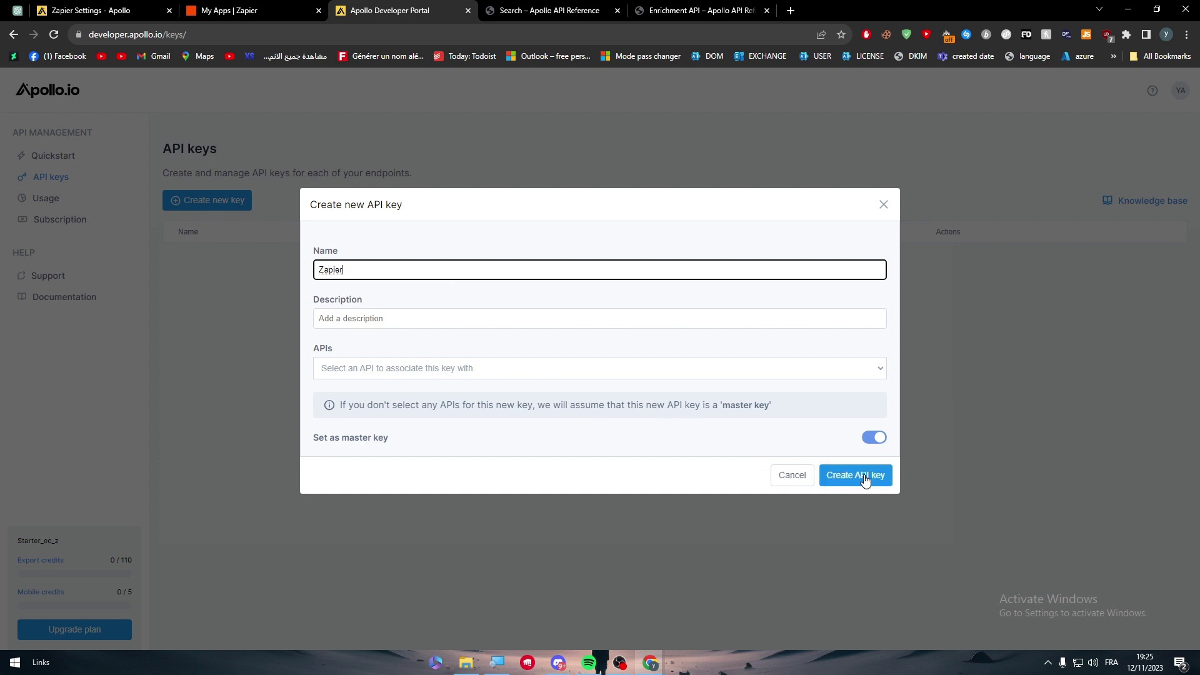
pyautogui.click(696, 377)
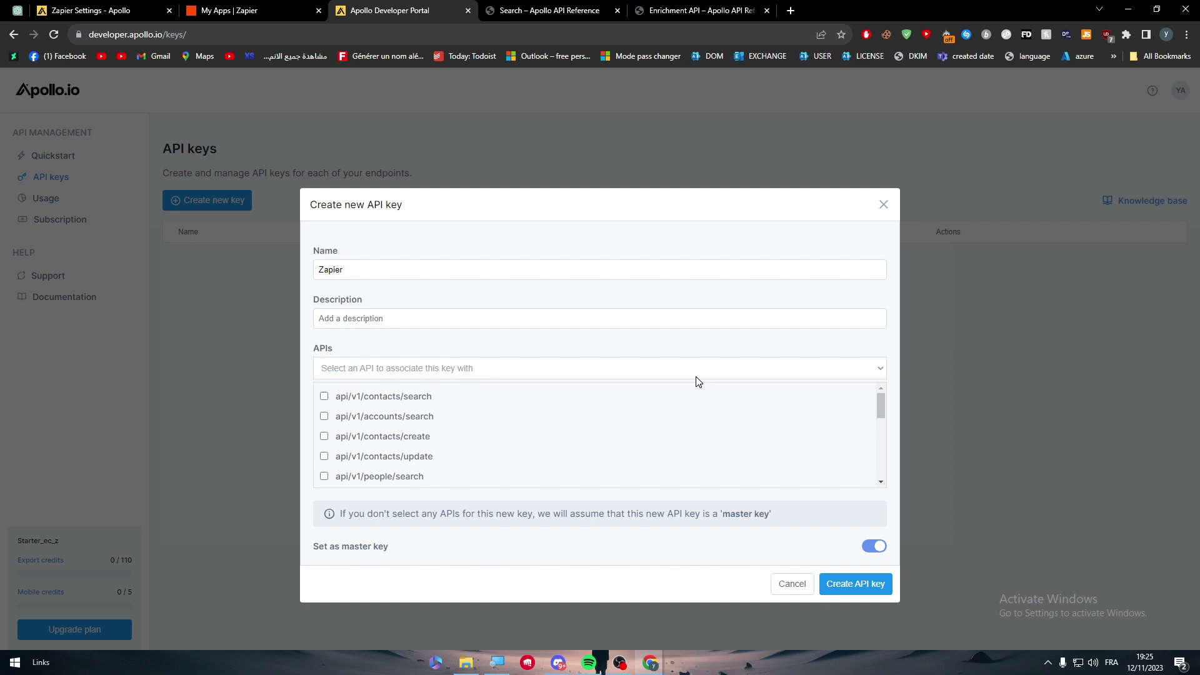
pyautogui.click(395, 375)
pyautogui.click(757, 374)
pyautogui.click(324, 397)
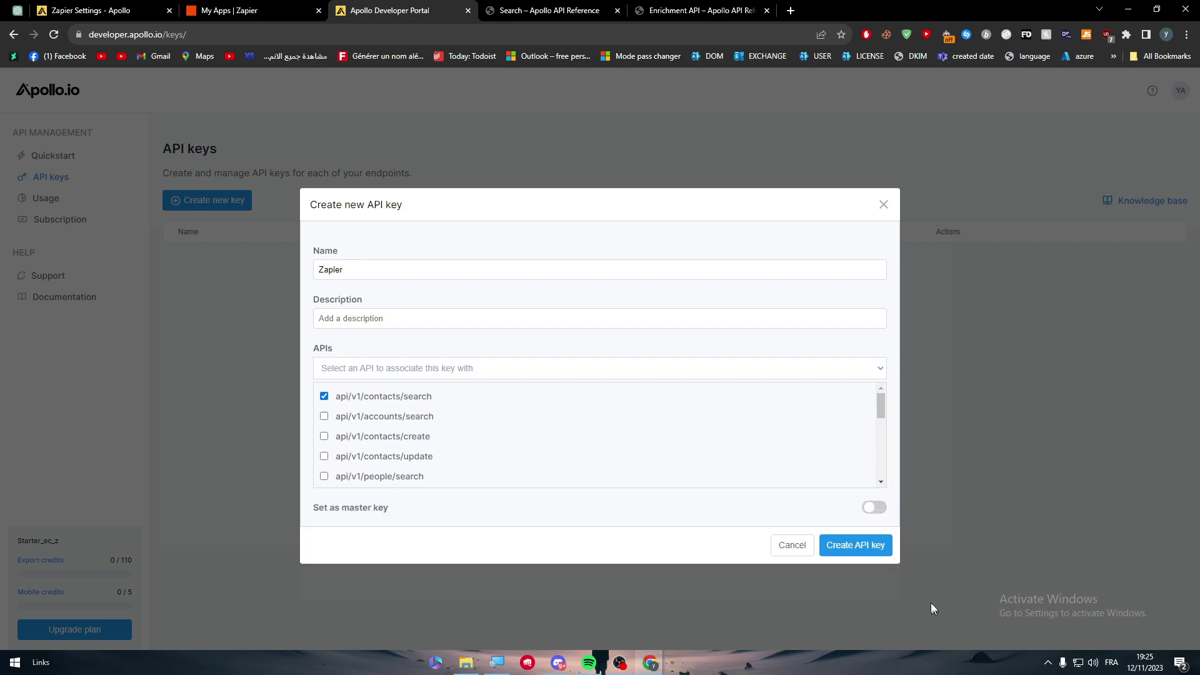
pyautogui.click(874, 508)
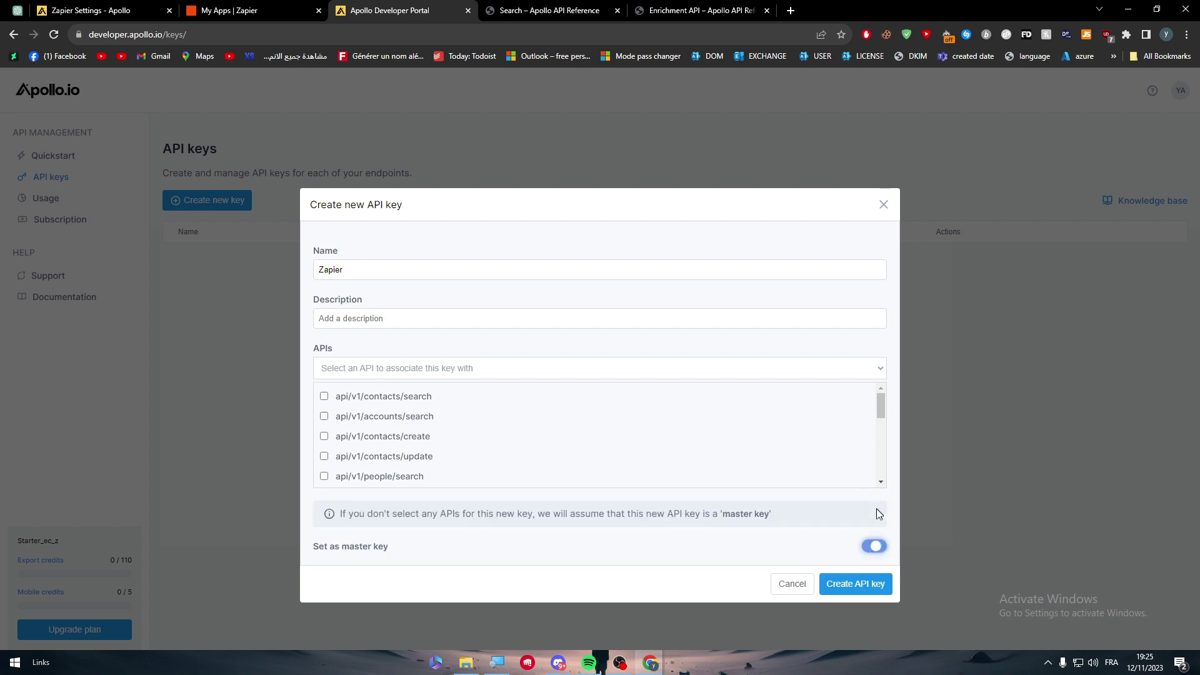
pyautogui.click(856, 584)
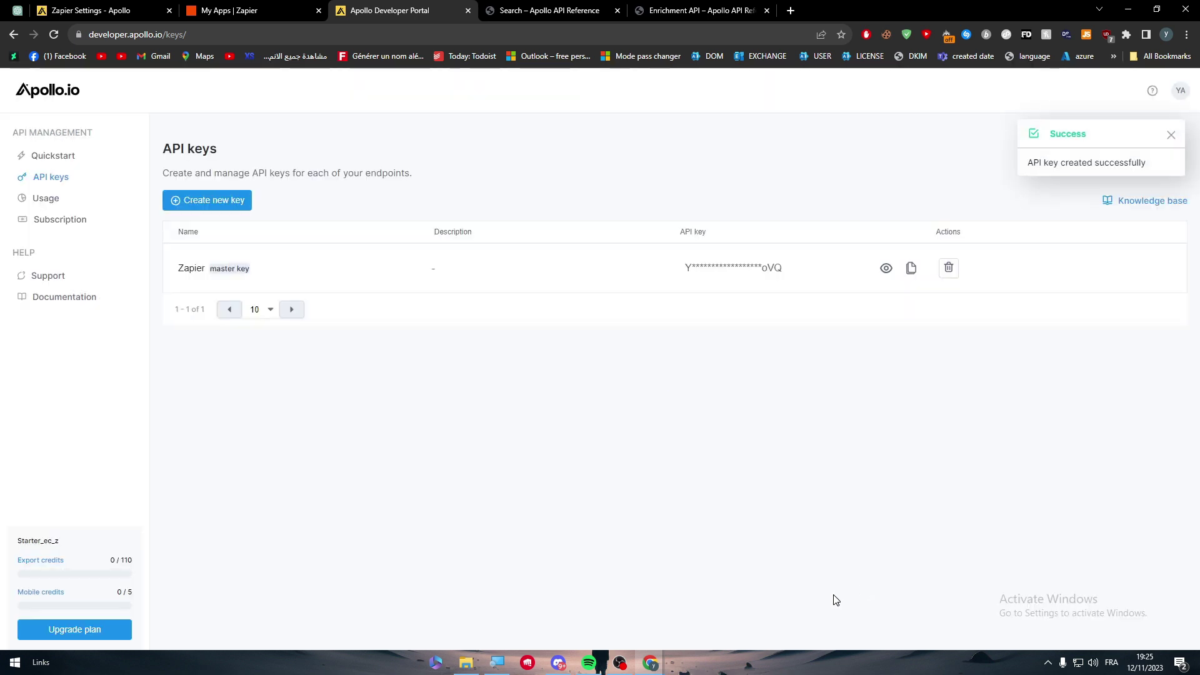
# Step: Paste the copied API key into Zapier's Apollo authorization form, name the connection, and connect
pyautogui.click(911, 270)
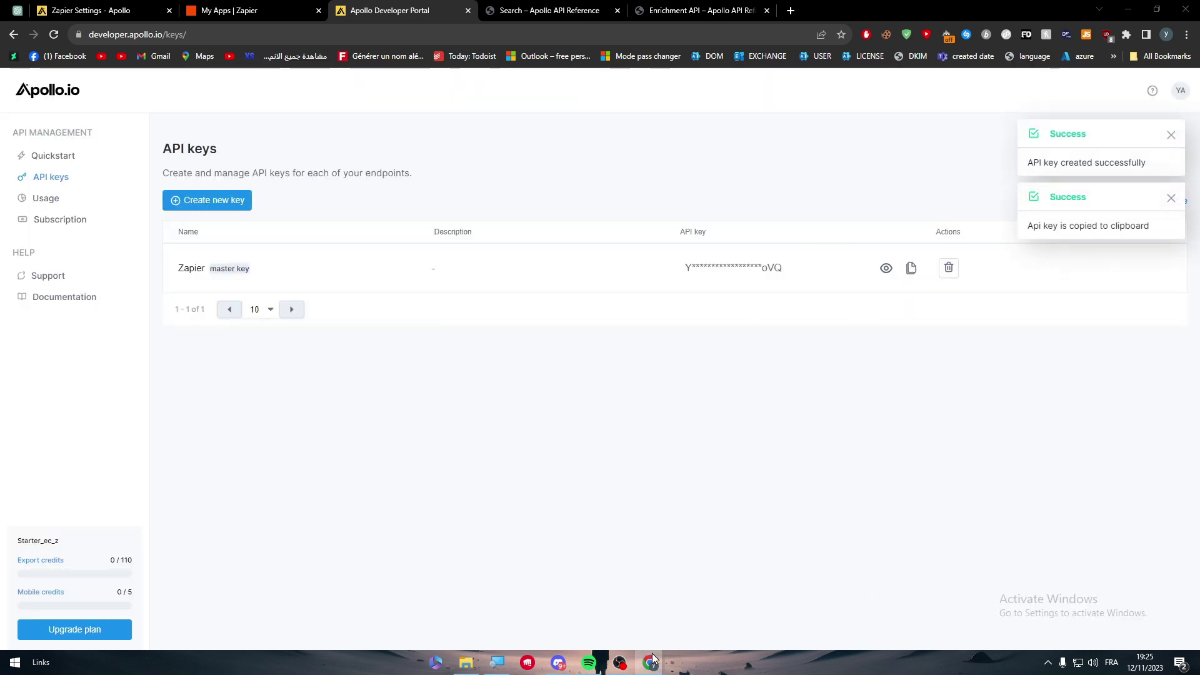
pyautogui.click(639, 584)
pyautogui.click(517, 329)
pyautogui.hotkey('ctrl', 'v')
pyautogui.press('Tab')
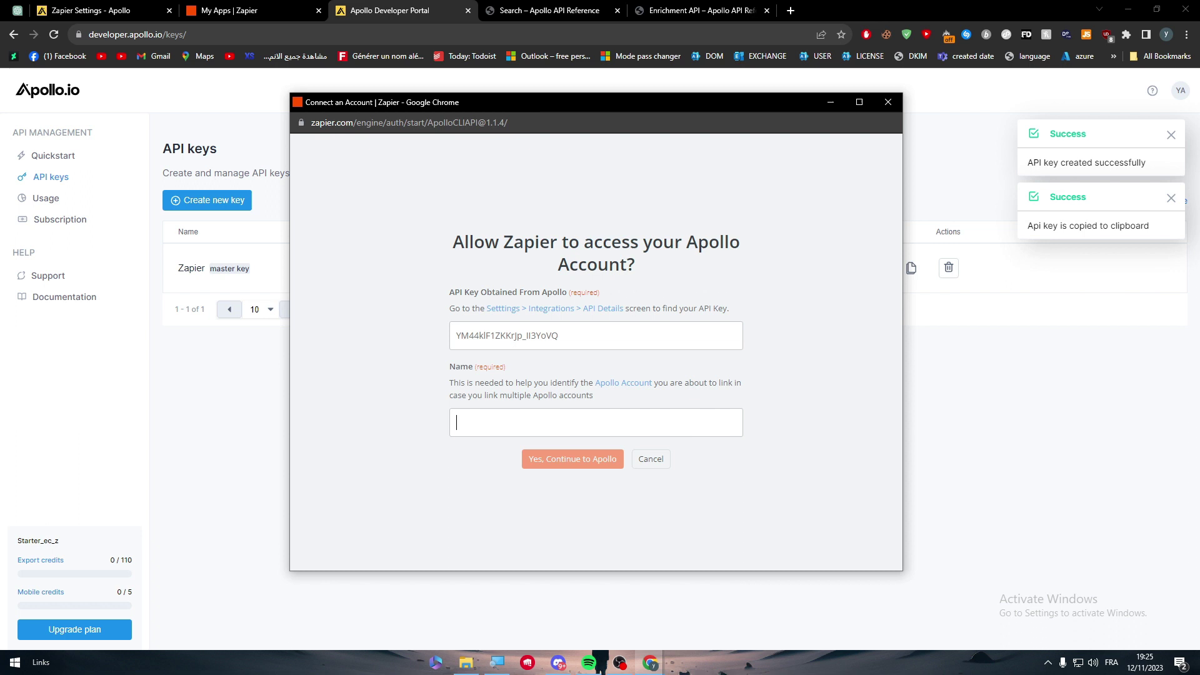
pyautogui.write('apollo')
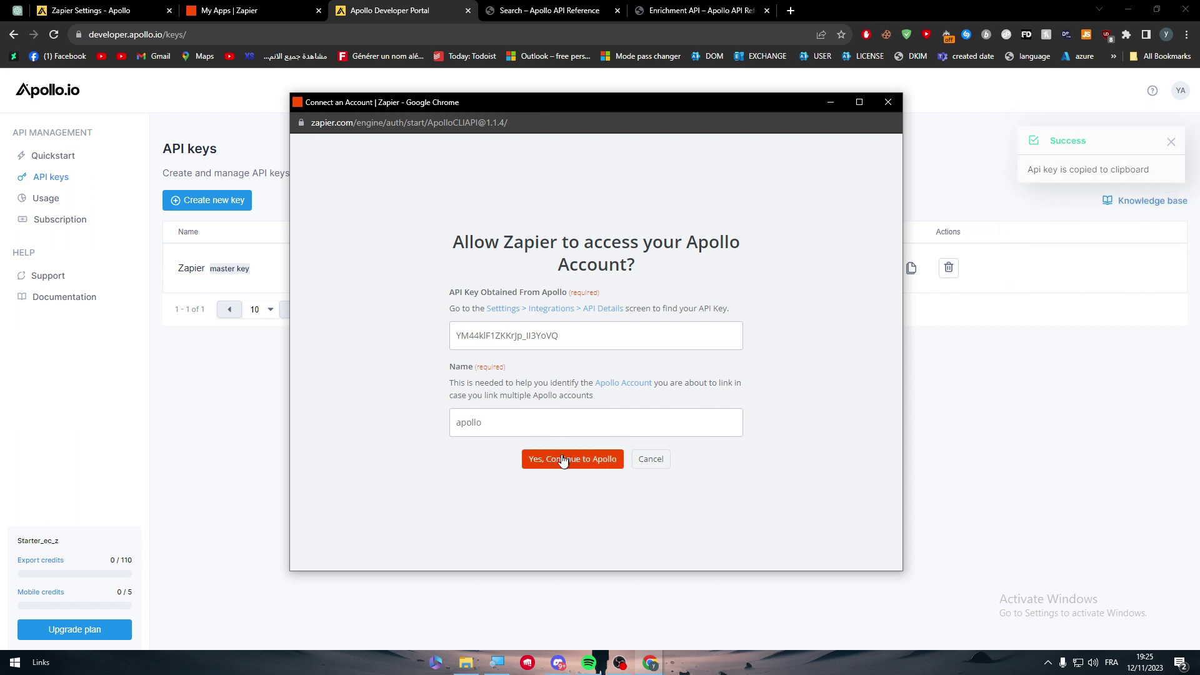
pyautogui.click(559, 458)
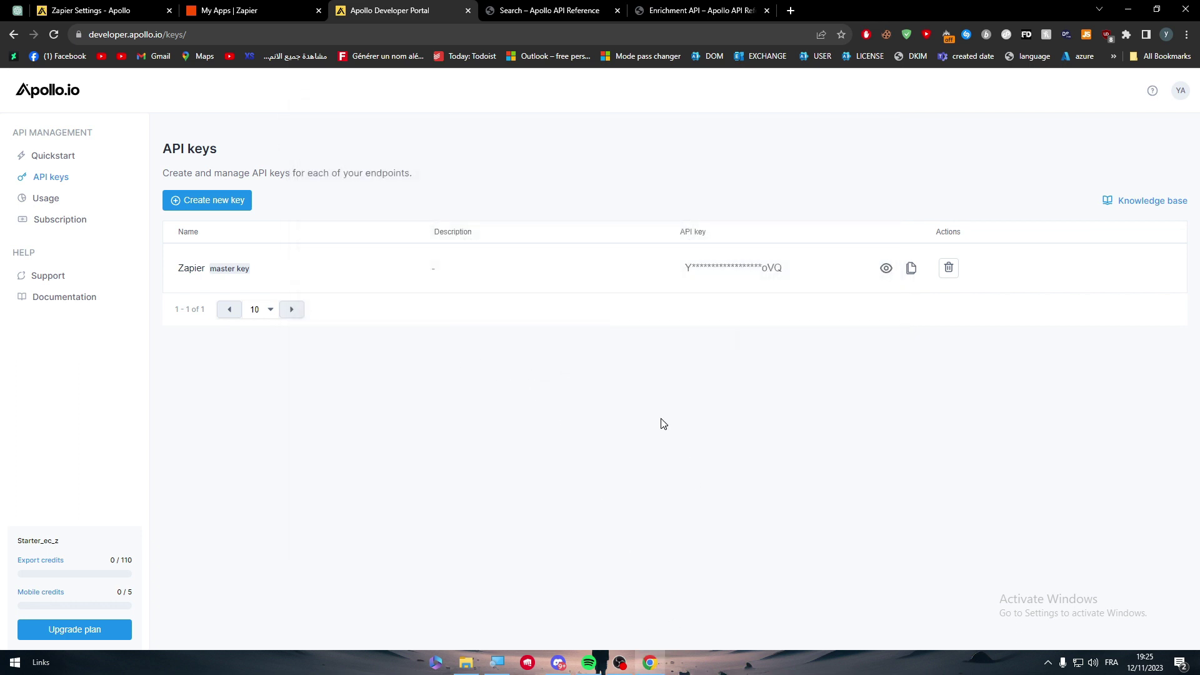
# Step: Test the new Apollo connection in Zapier and confirm it reports Test successful
pyautogui.click(240, 10)
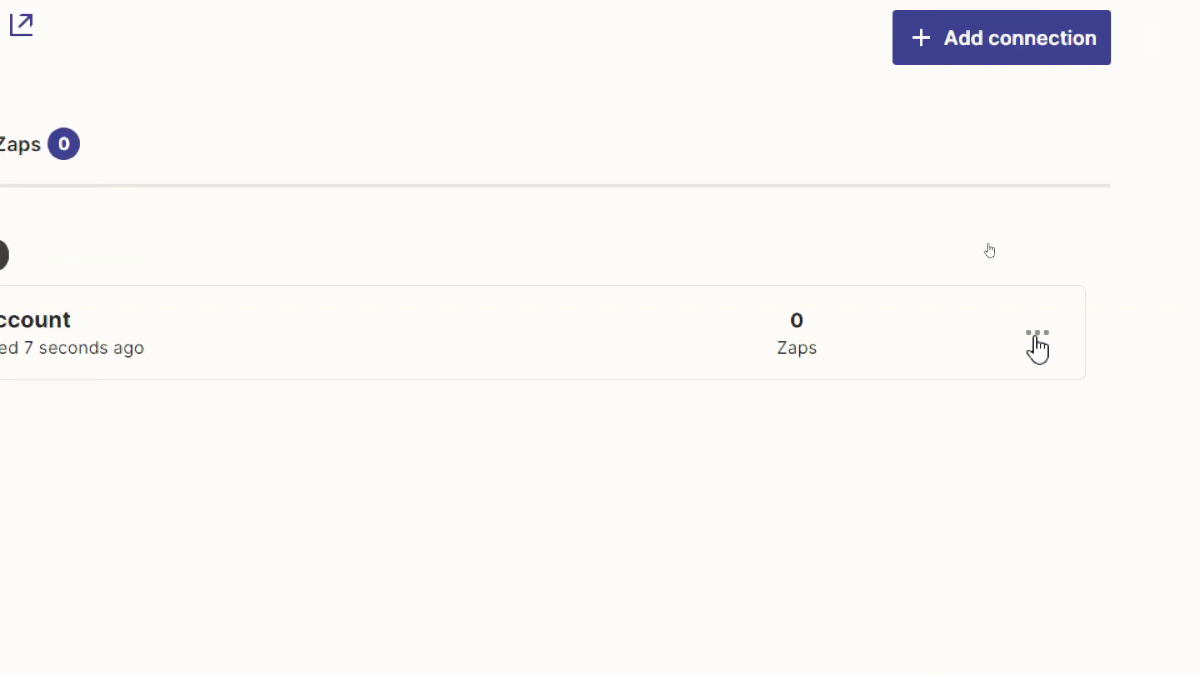
pyautogui.click(1037, 340)
pyautogui.click(851, 509)
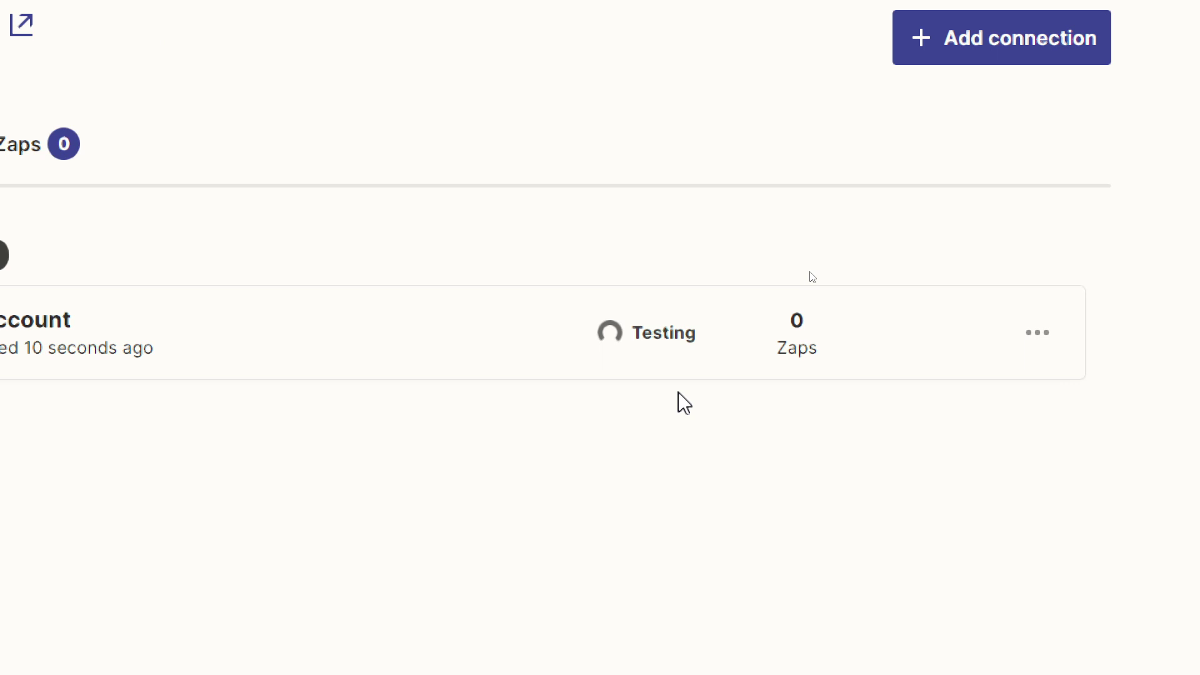
pyautogui.tripleClick(635, 322)
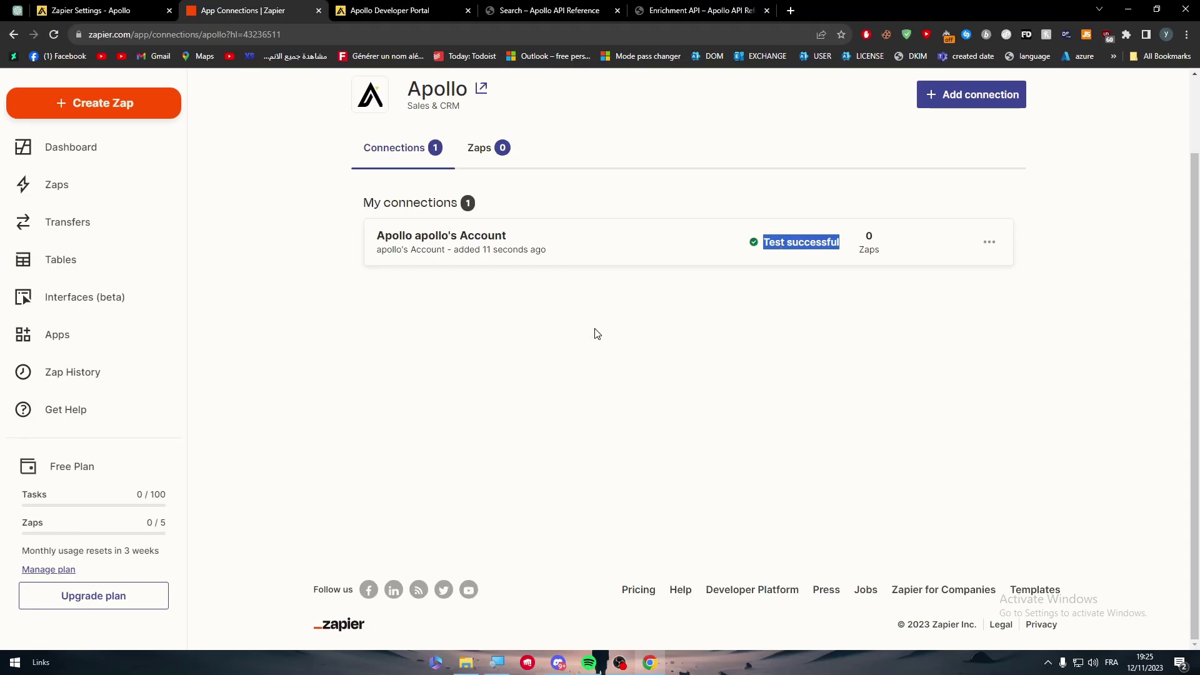
pyautogui.click(597, 334)
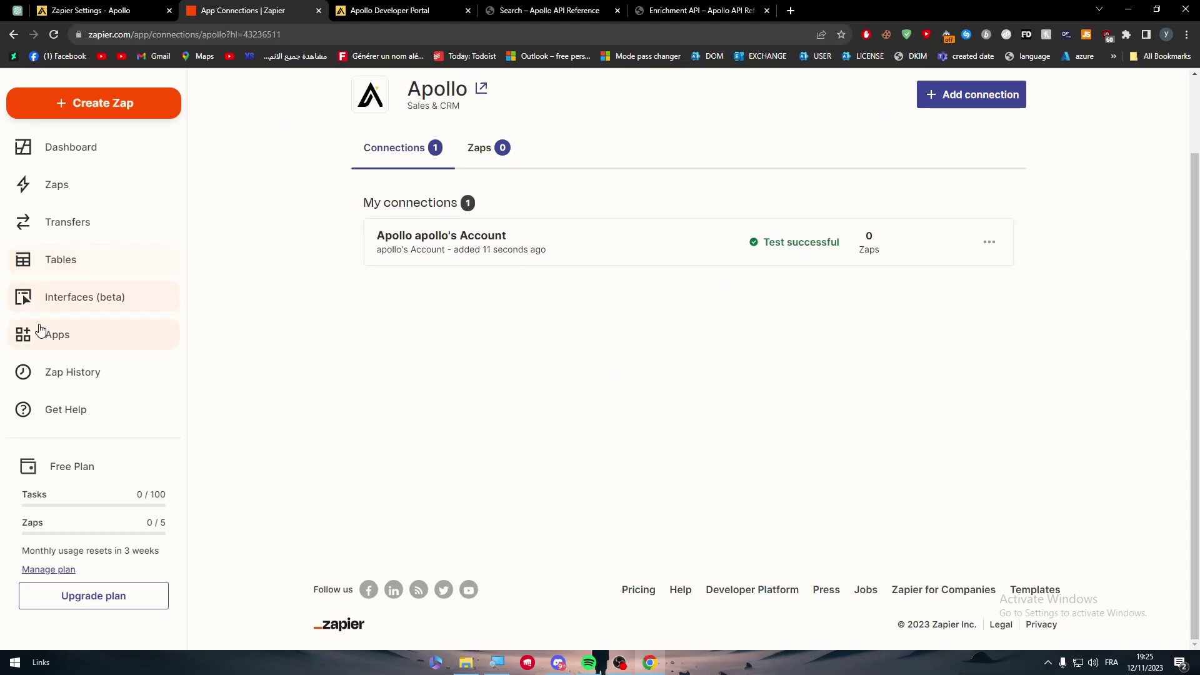
# Step: Close the extra Apollo developer tabs and search Zapier's connected apps for 'link'
pyautogui.click(57, 335)
pyautogui.click(468, 10)
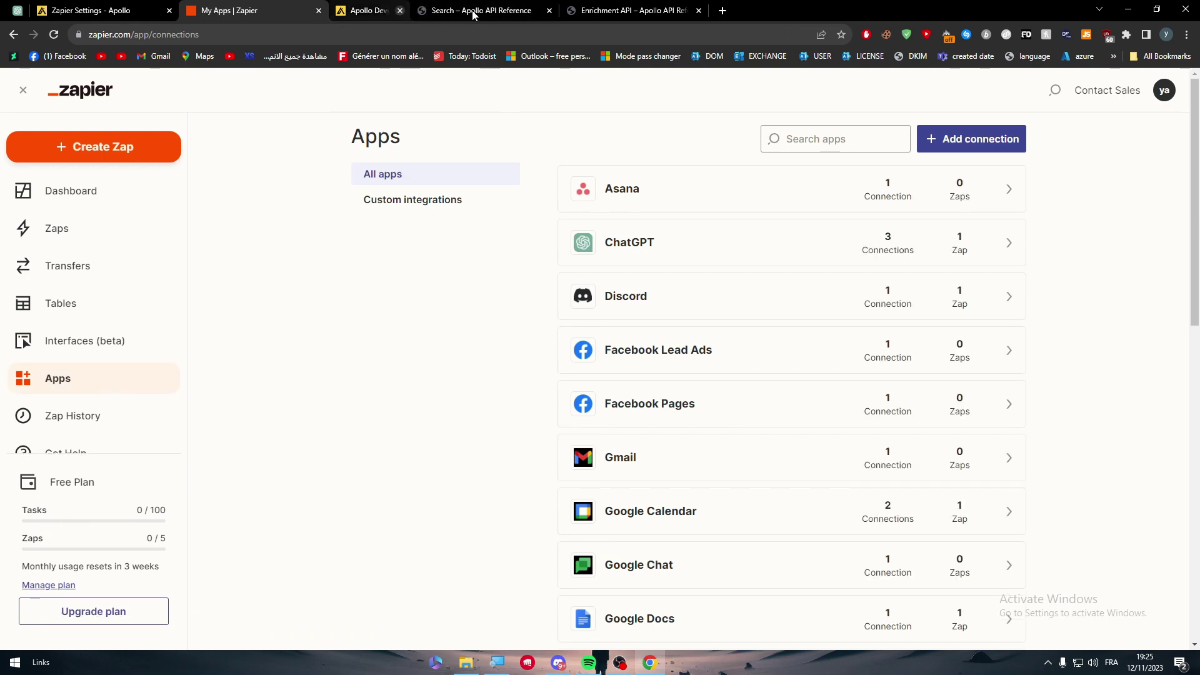
pyautogui.click(468, 11)
pyautogui.click(468, 10)
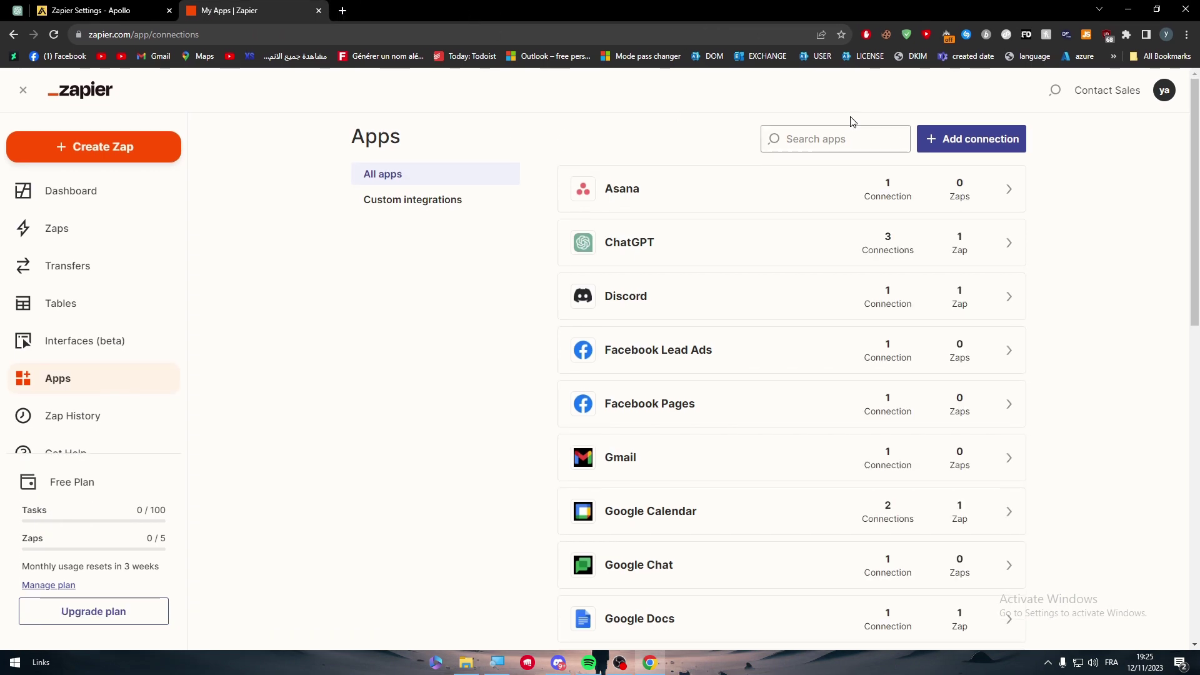
pyautogui.click(822, 143)
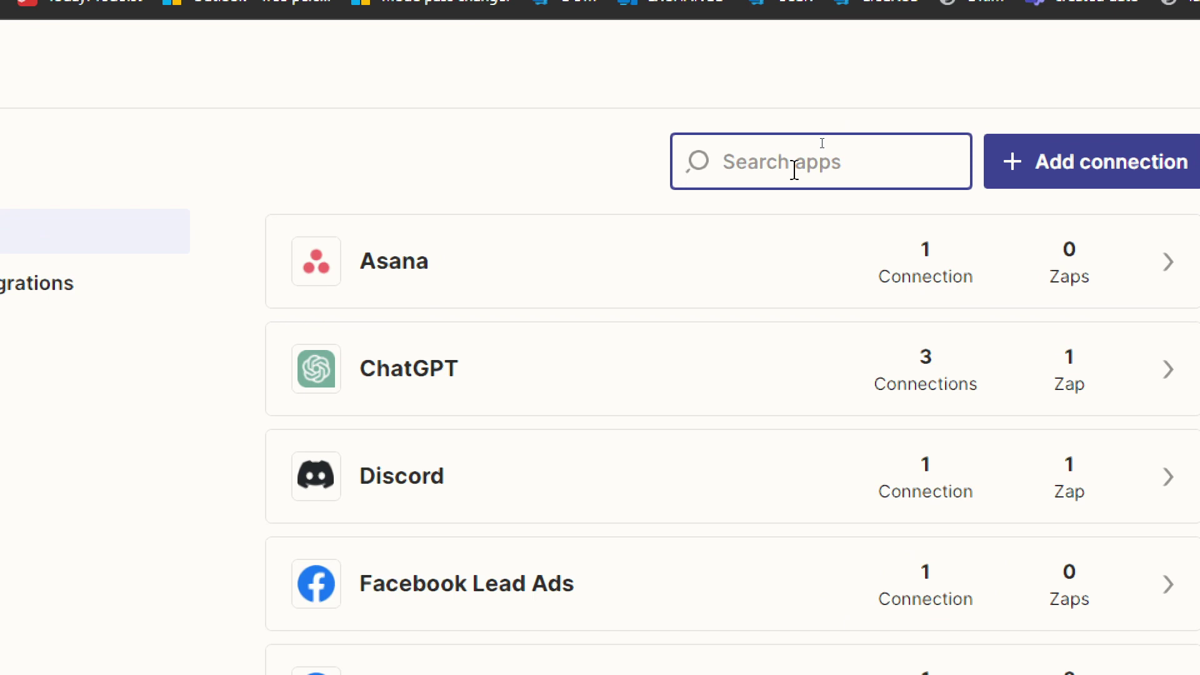
pyautogui.write('link')
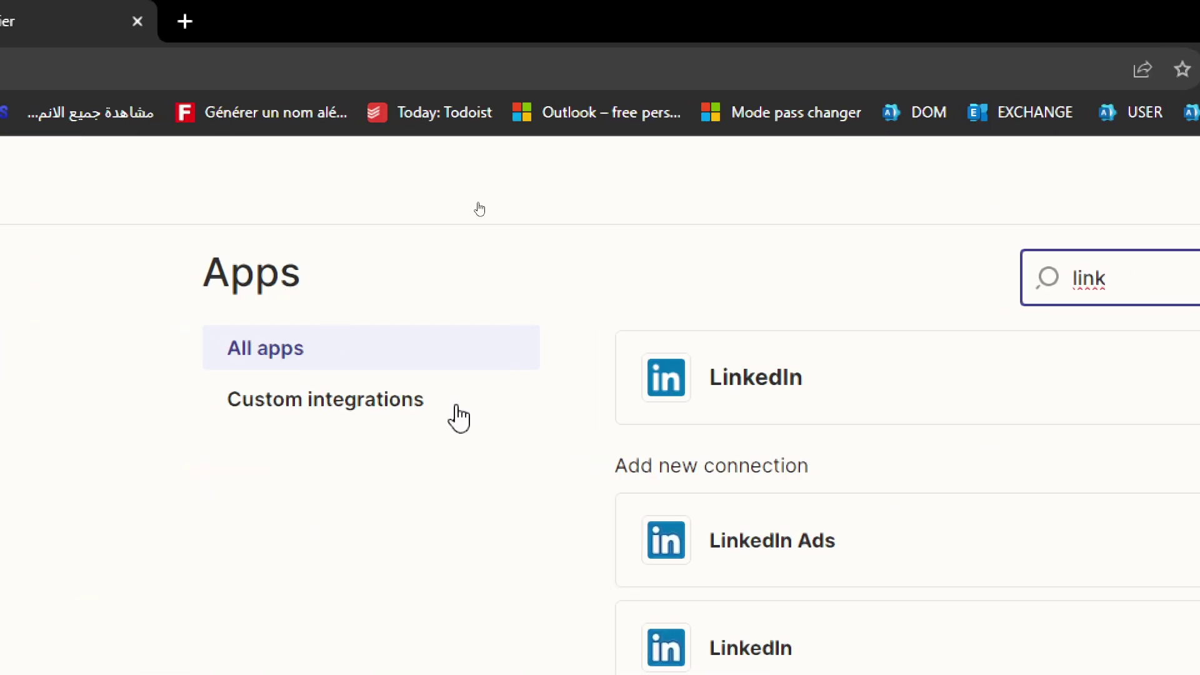
# Step: Add a new LinkedIn connection by signing in to LinkedIn with the account password
pyautogui.click(1011, 536)
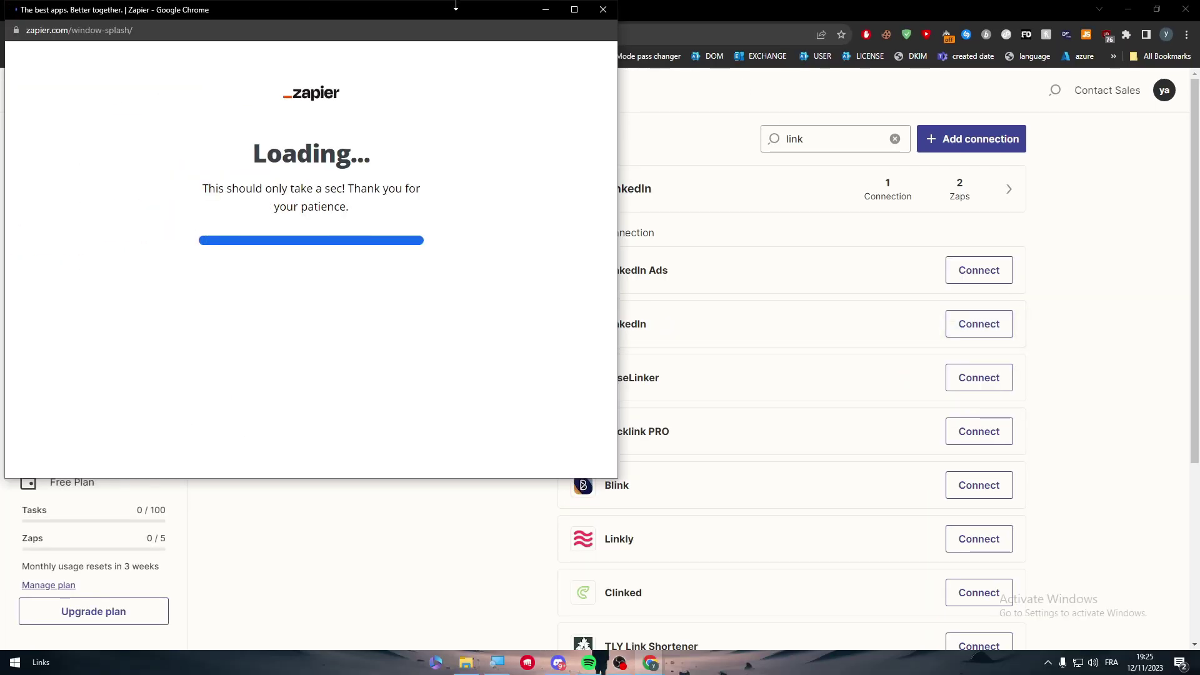
pyautogui.moveTo(447, 43); pyautogui.dragTo(778, 112)
pyautogui.click(600, 345)
pyautogui.hotkey('ctrl', 'v')
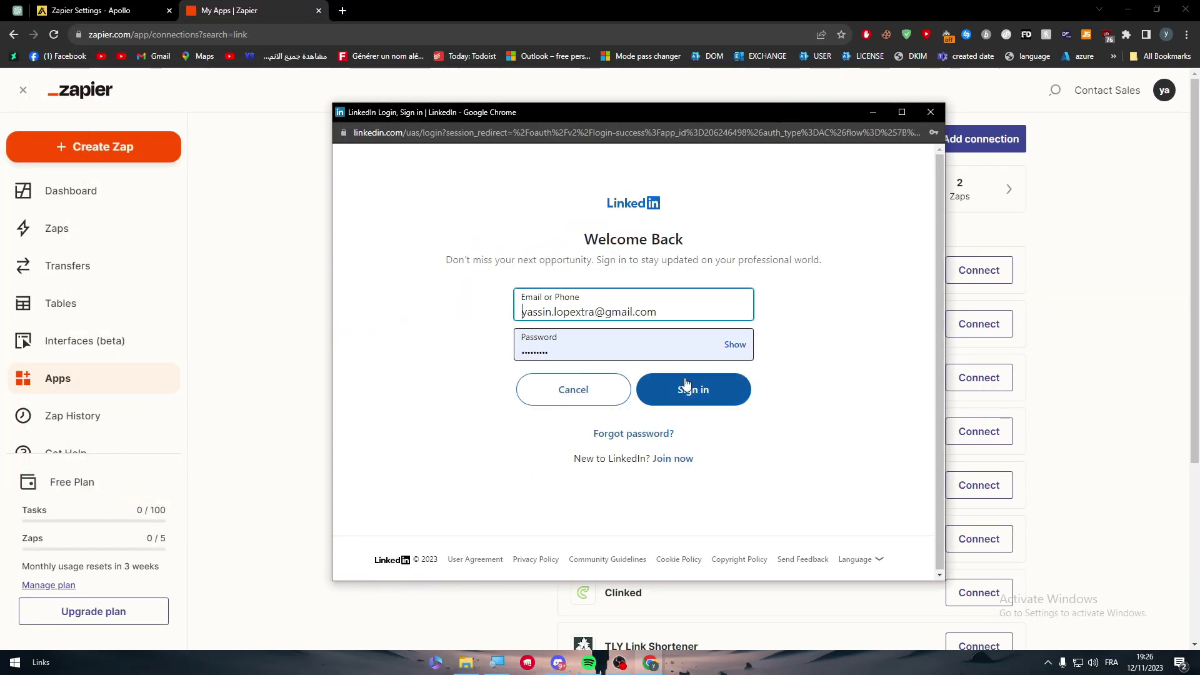
pyautogui.click(690, 388)
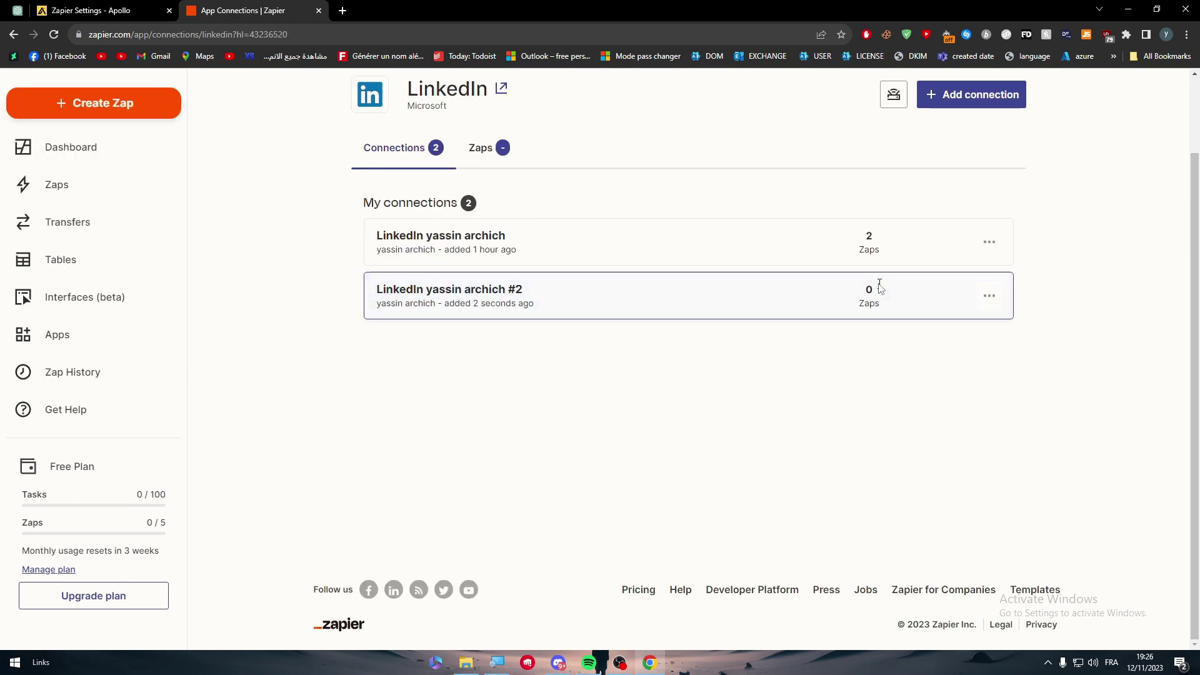
# Step: Delete the older LinkedIn connection and test the remaining one successfully
pyautogui.click(989, 298)
pyautogui.click(909, 386)
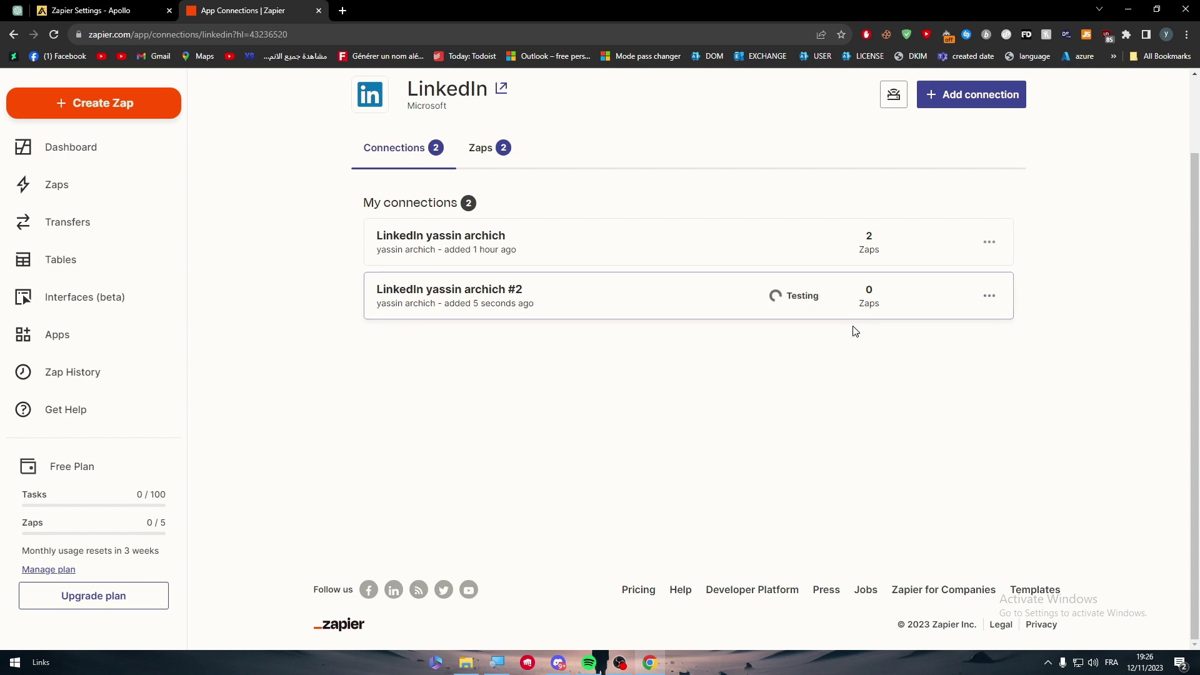
pyautogui.click(989, 242)
pyautogui.click(923, 392)
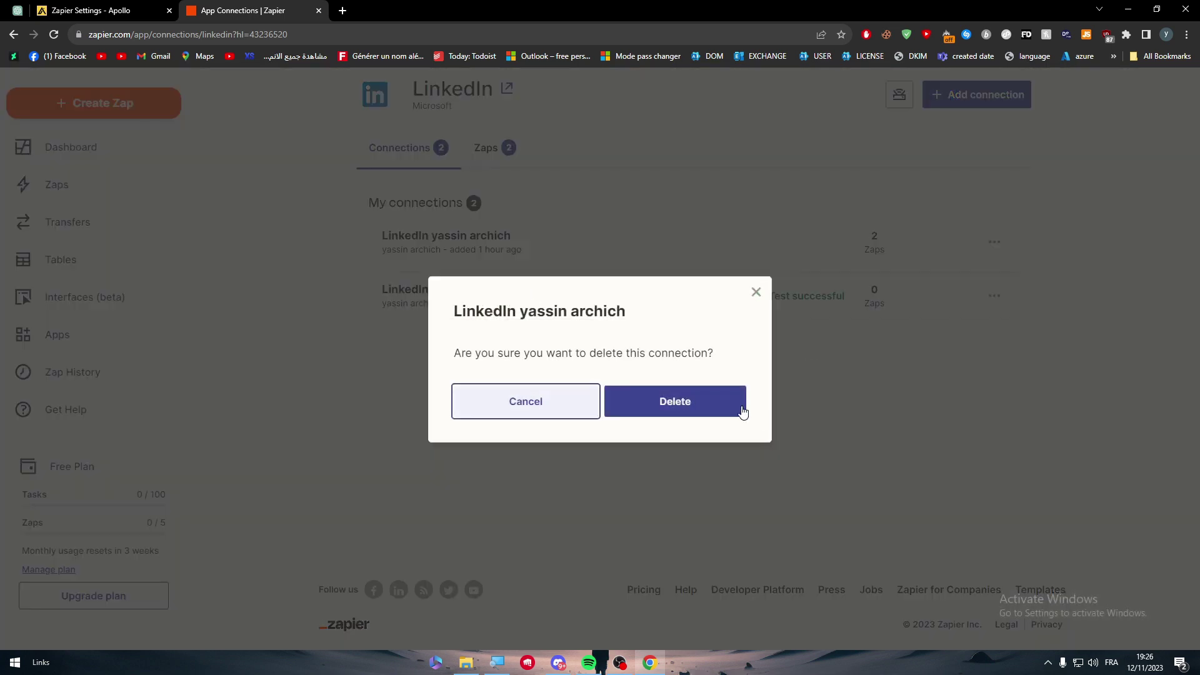
pyautogui.click(741, 409)
pyautogui.click(990, 242)
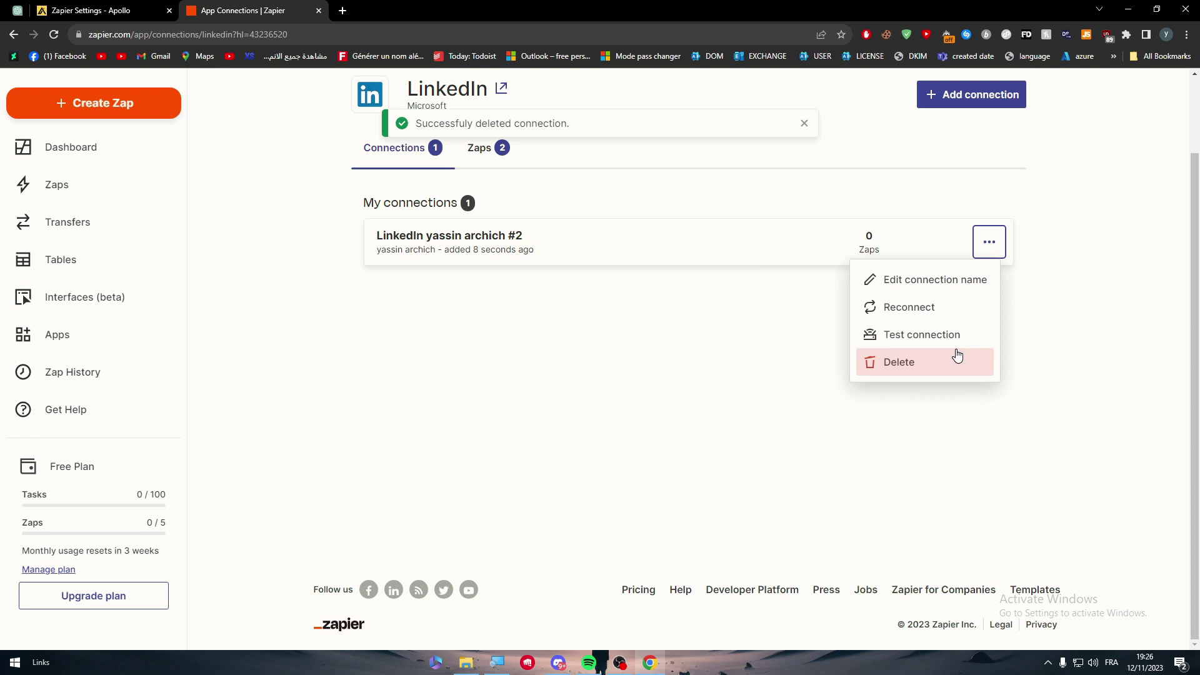
pyautogui.click(919, 331)
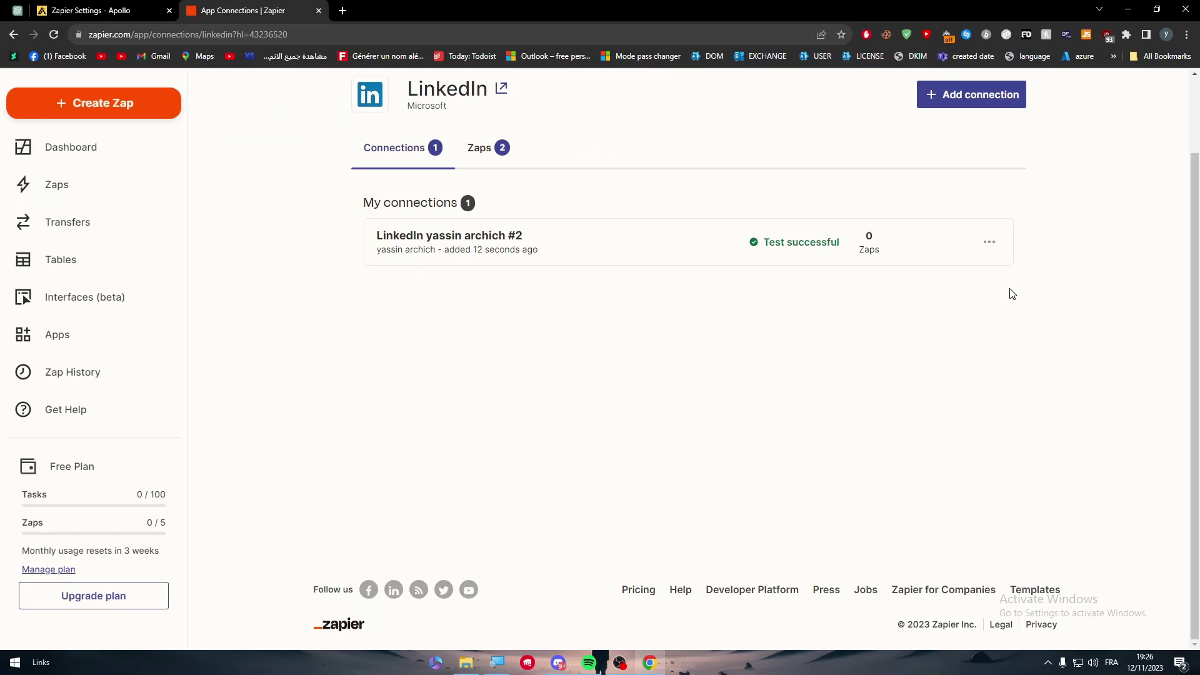
pyautogui.scroll(2, 1125, 188)
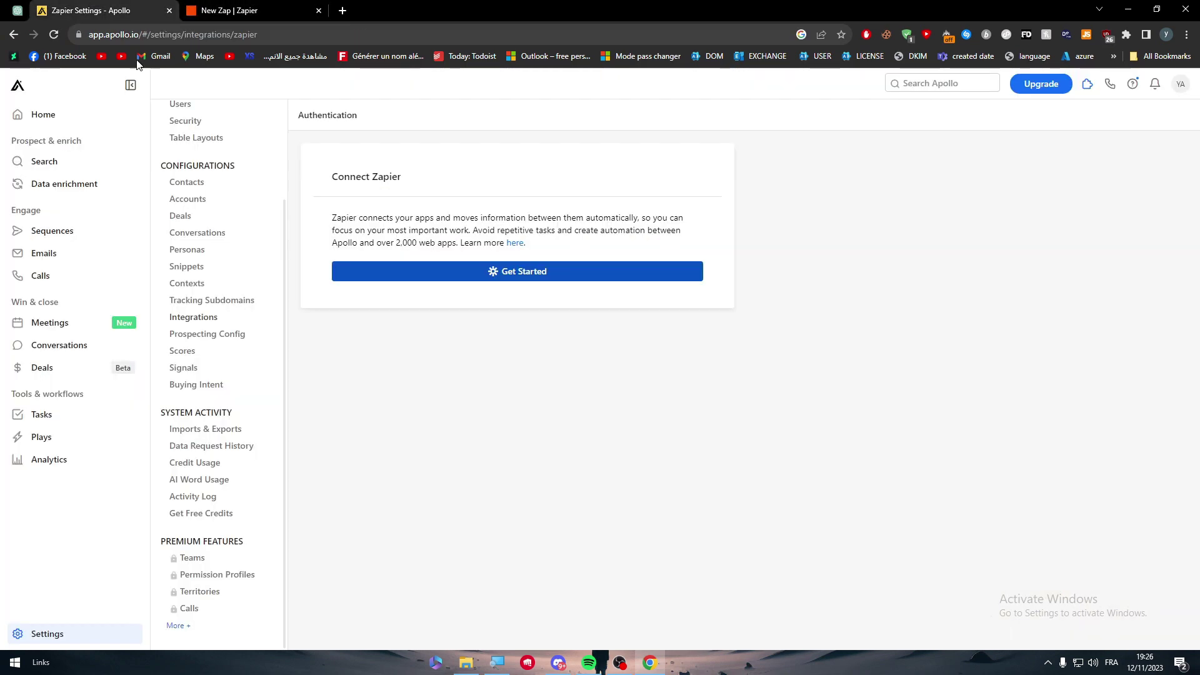
# Step: Return to the new Zap editor's AI description box after a brief look at Apollo's home page
pyautogui.click(206, 11)
pyautogui.click(519, 257)
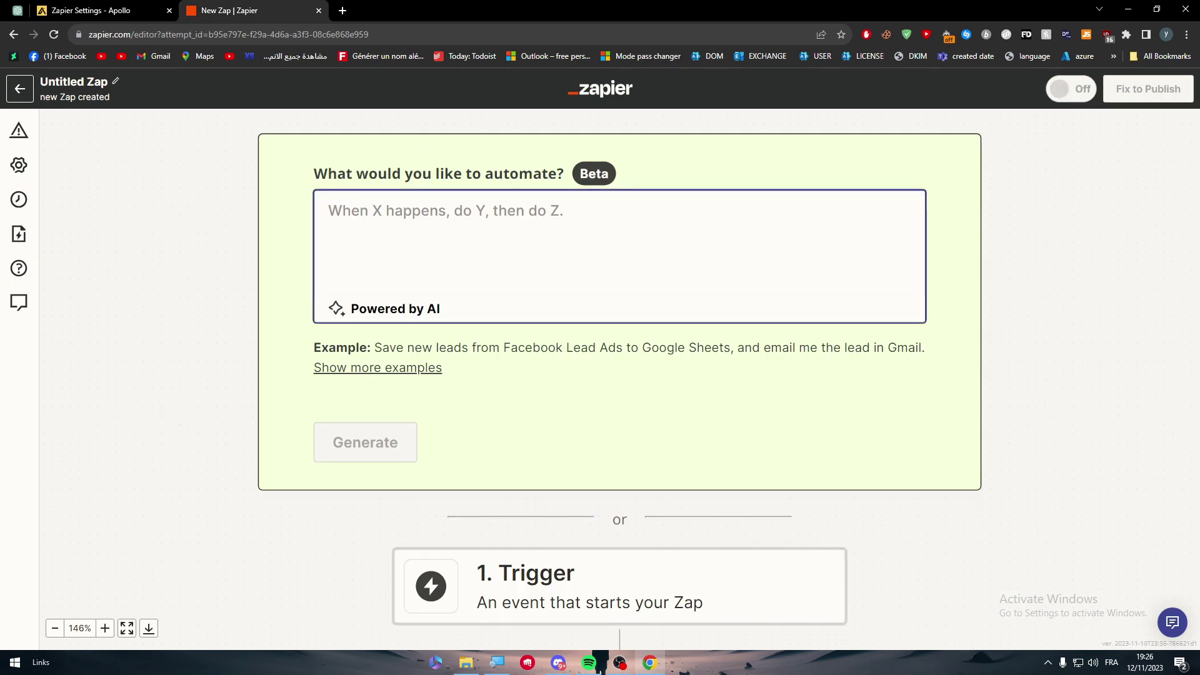
pyautogui.click(94, 10)
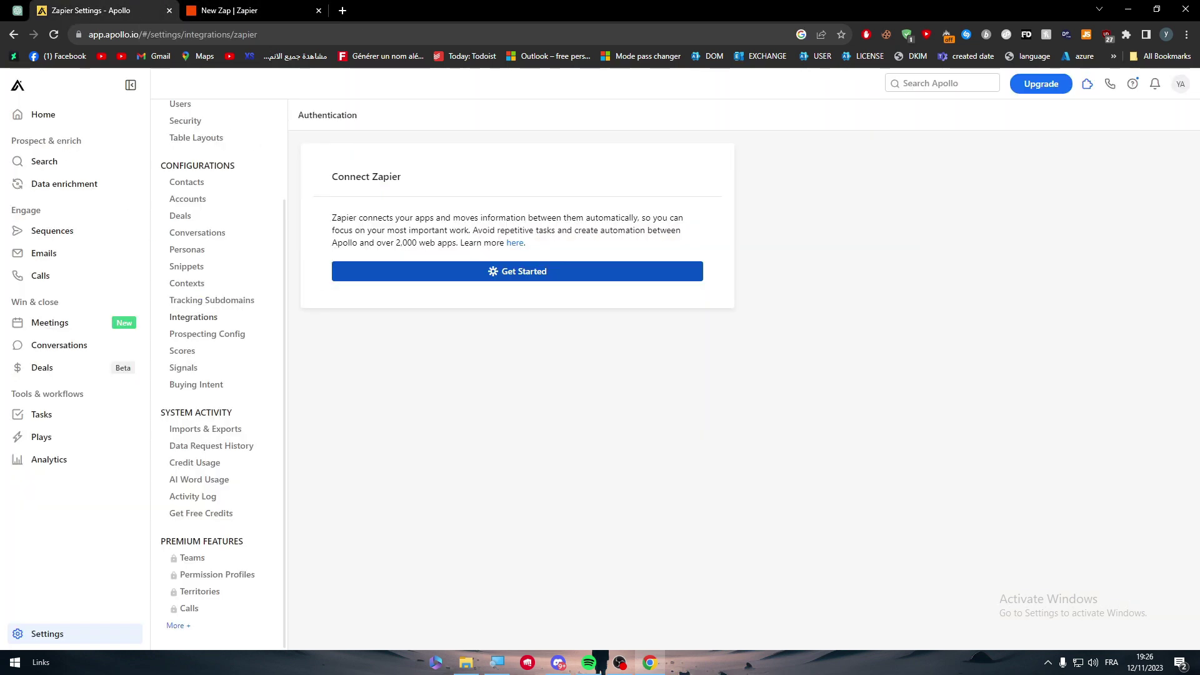
pyautogui.click(35, 112)
pyautogui.click(228, 11)
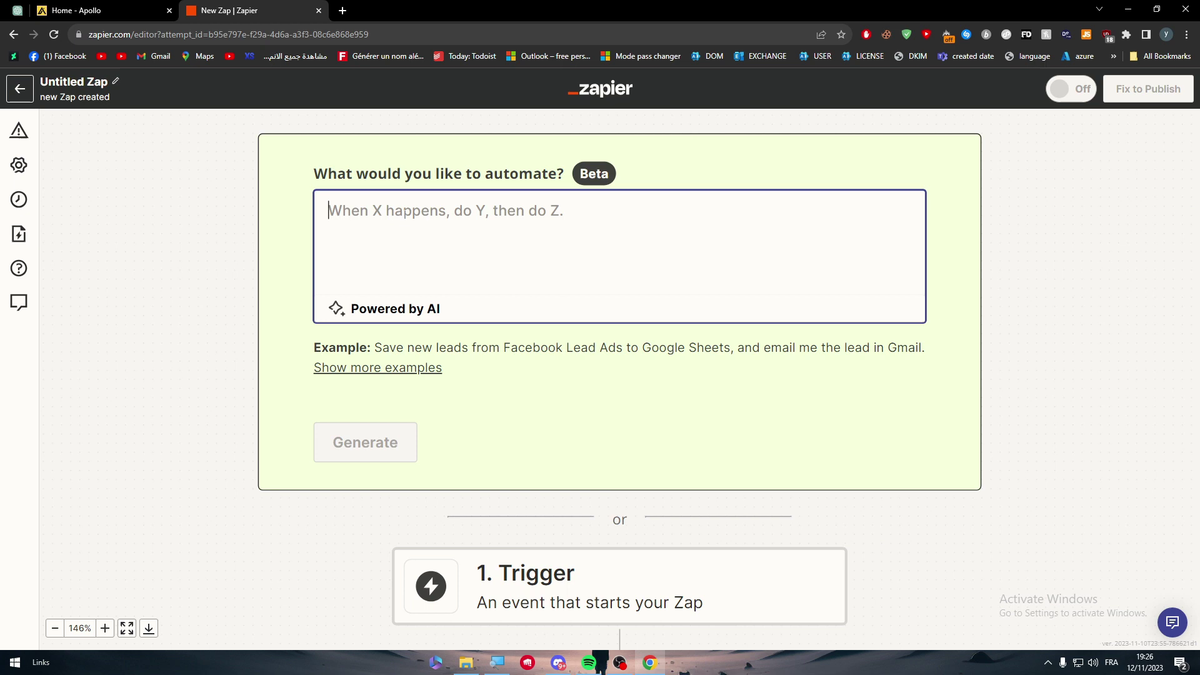
# Step: Describe the automation as 'when ever something happens on apollo make something in' and generate a Zap
pyautogui.write('what eve')
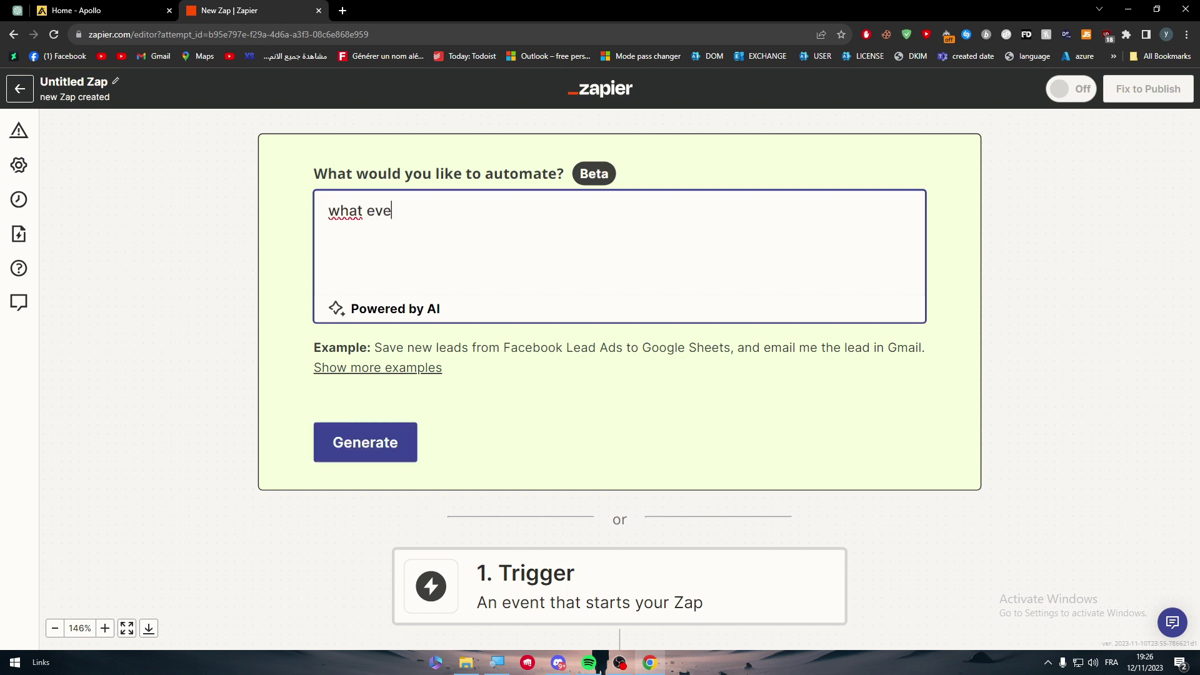
pyautogui.hotkey('ctrl', 'a')
pyautogui.write('when ever something happens ')
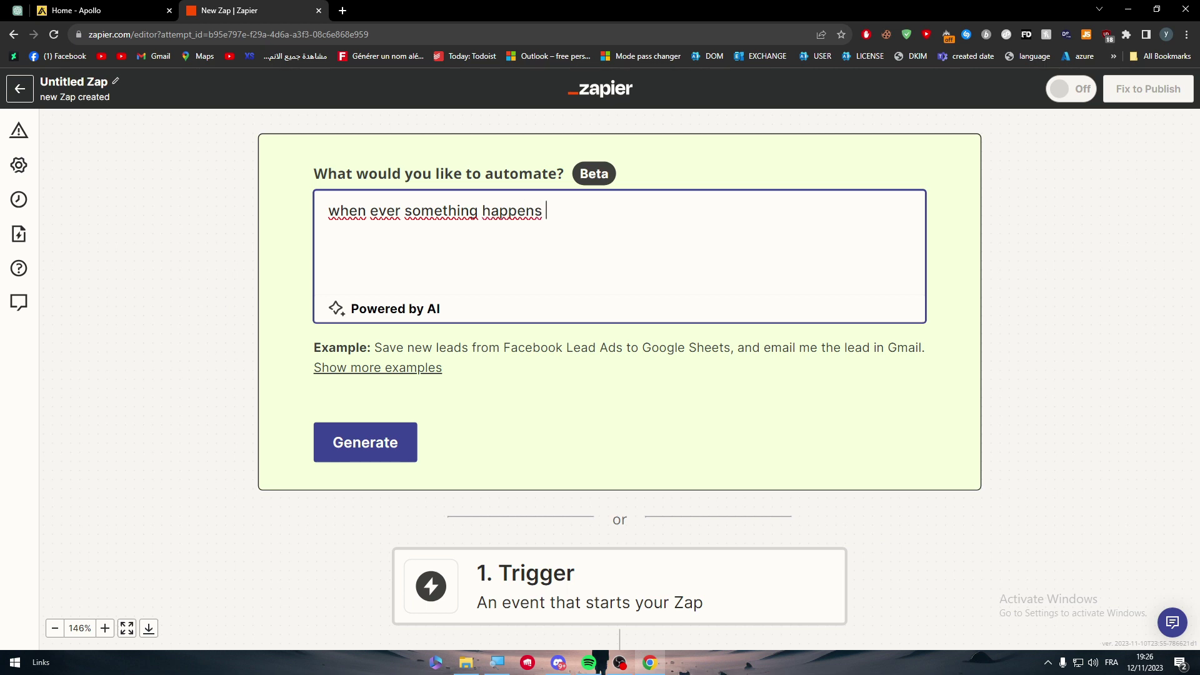
pyautogui.write('on apollo mak')
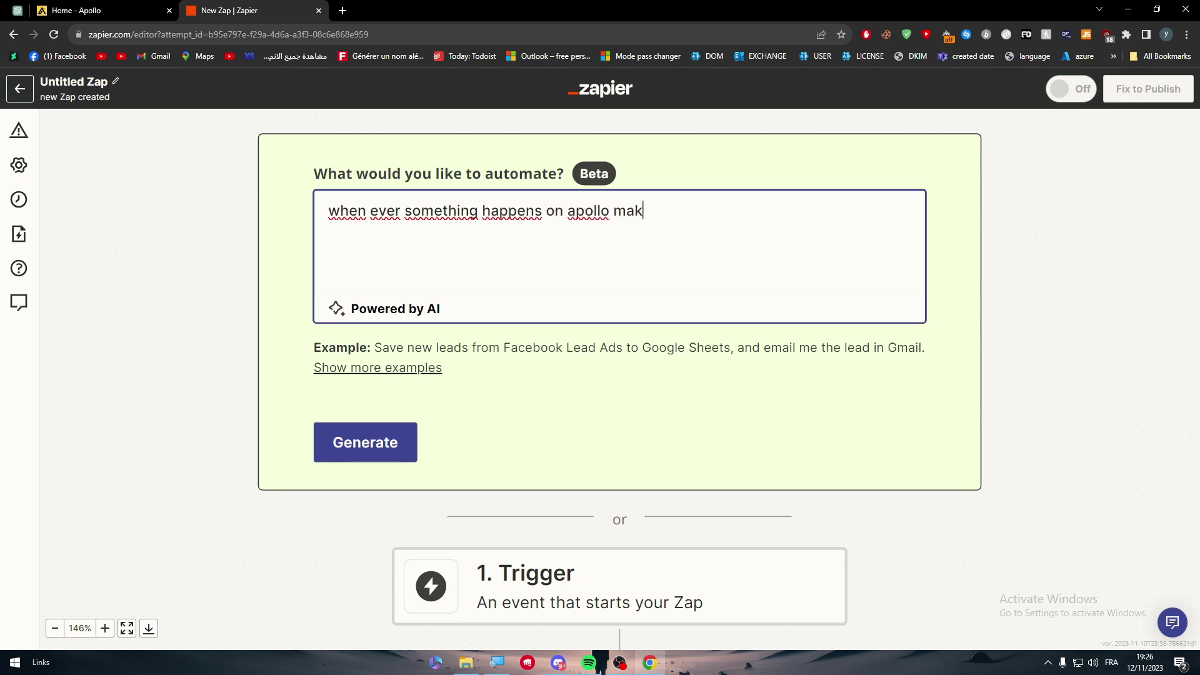
pyautogui.write('e something in linkedin')
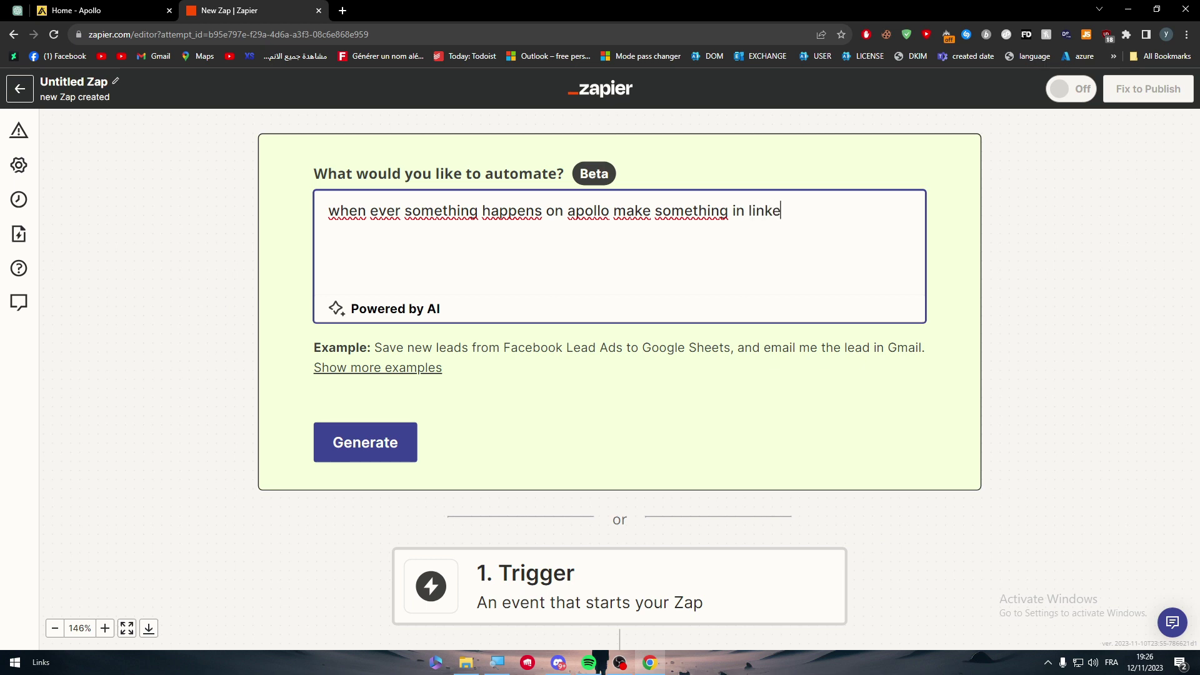
pyautogui.click(393, 430)
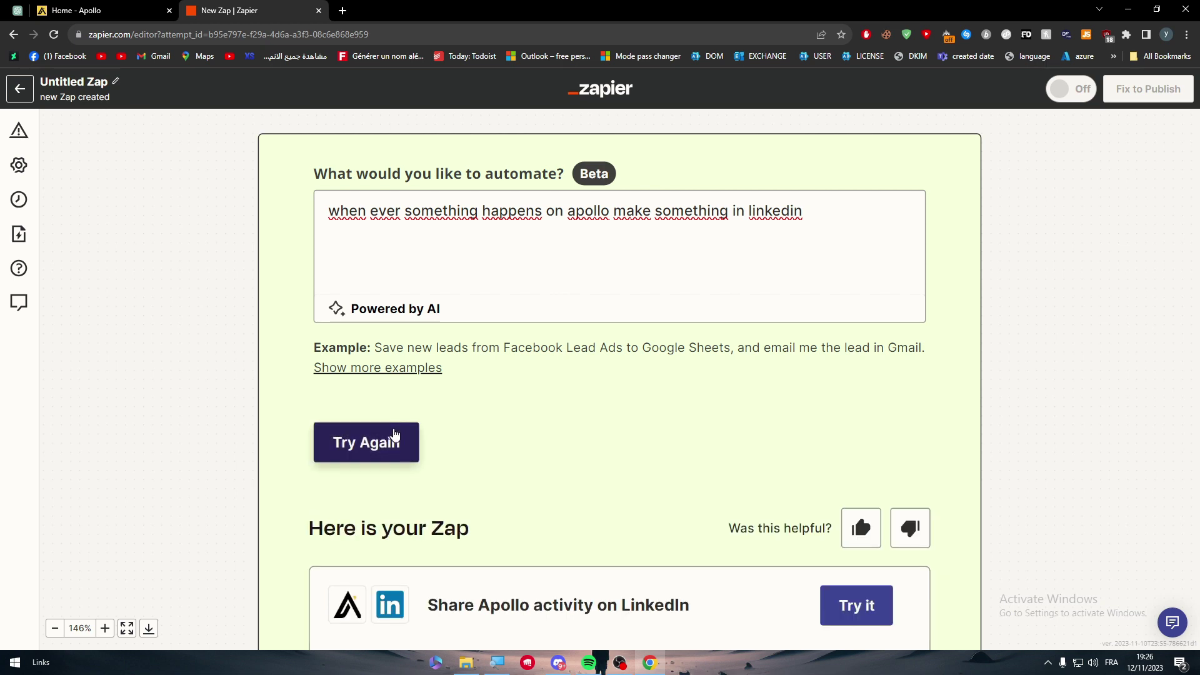
# Step: Expand the suggested Zap and connect the Apollo account to the New Contact trigger
pyautogui.click(450, 618)
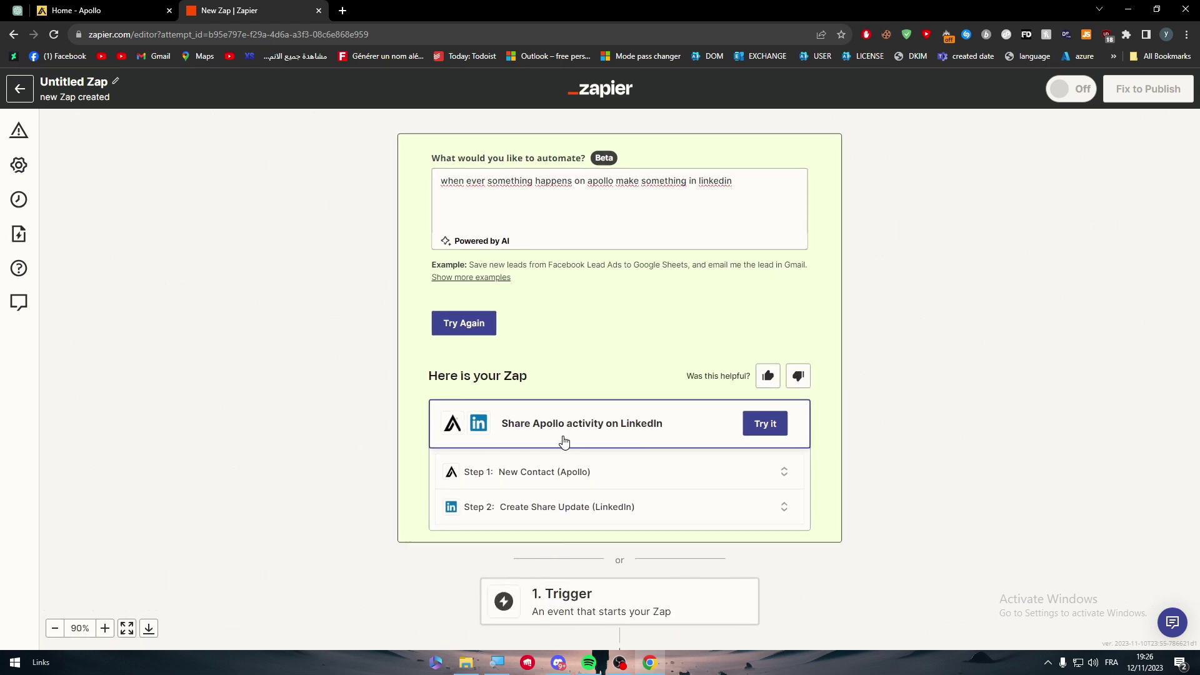
pyautogui.scroll(-1, 564, 441)
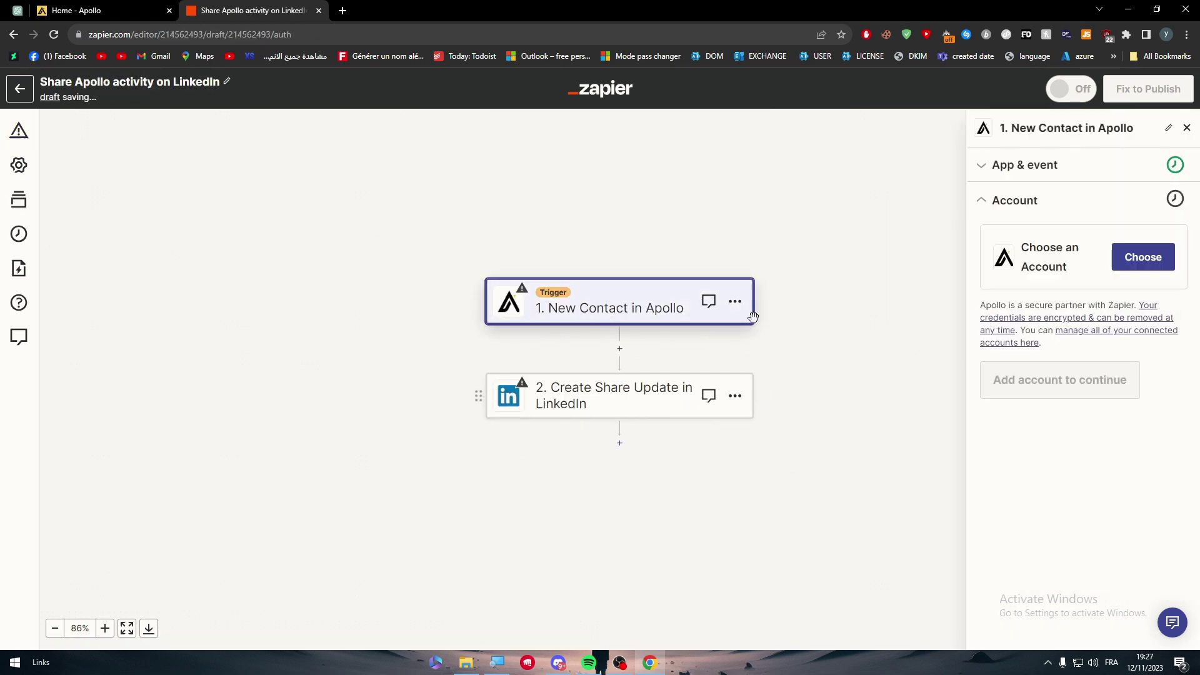
pyautogui.click(1122, 265)
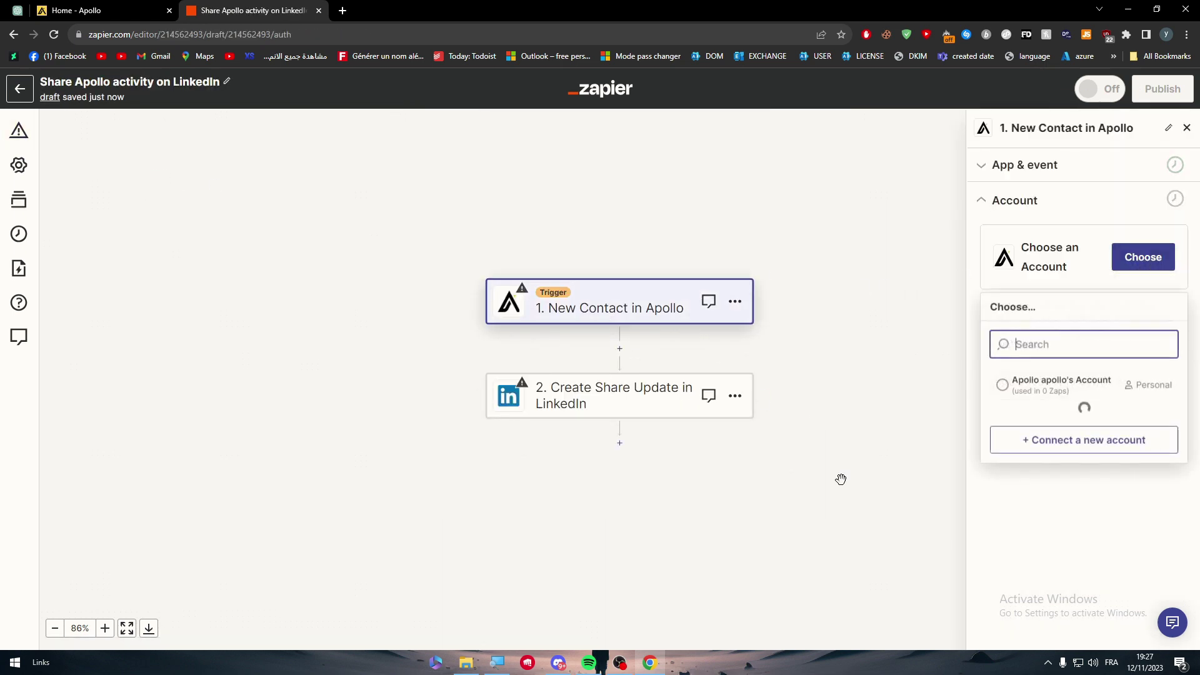
pyautogui.click(1065, 383)
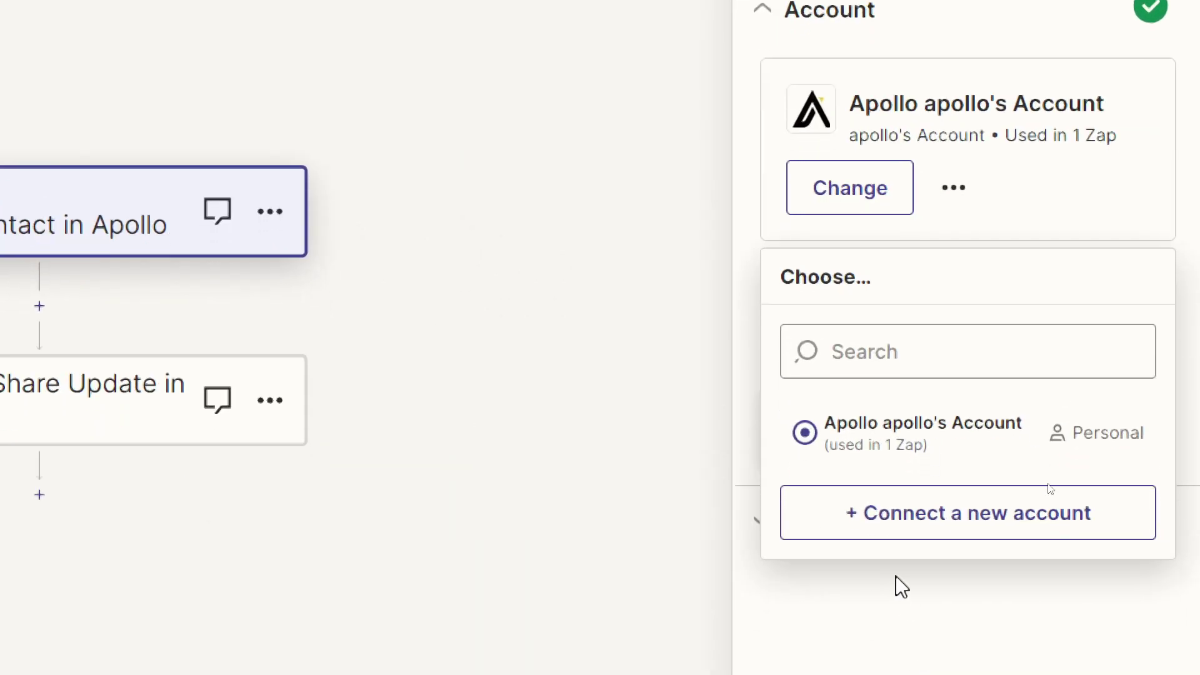
pyautogui.click(898, 584)
# Step: Test the New Contact in Apollo trigger, note the 'Unable to pull contacts' error, and move to Apollo's home page
pyautogui.click(845, 425)
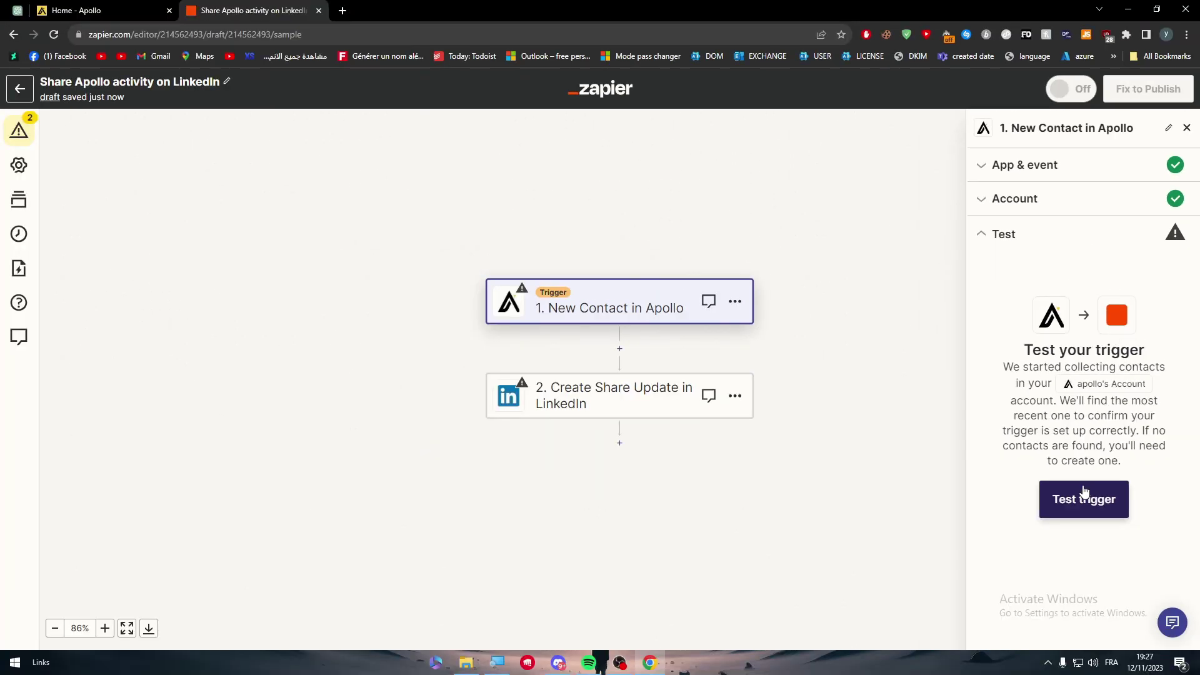
pyautogui.click(962, 531)
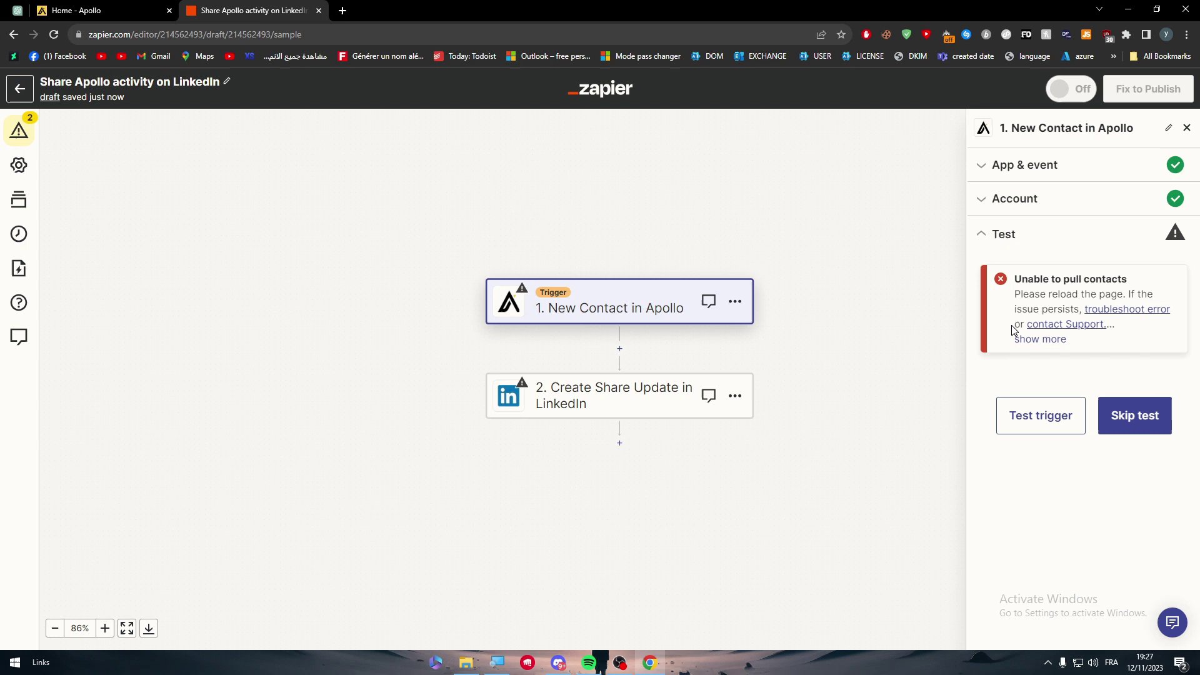
pyautogui.moveTo(1027, 279); pyautogui.dragTo(1140, 280)
pyautogui.click(1140, 280)
pyautogui.tripleClick(1071, 278)
pyautogui.click(66, 7)
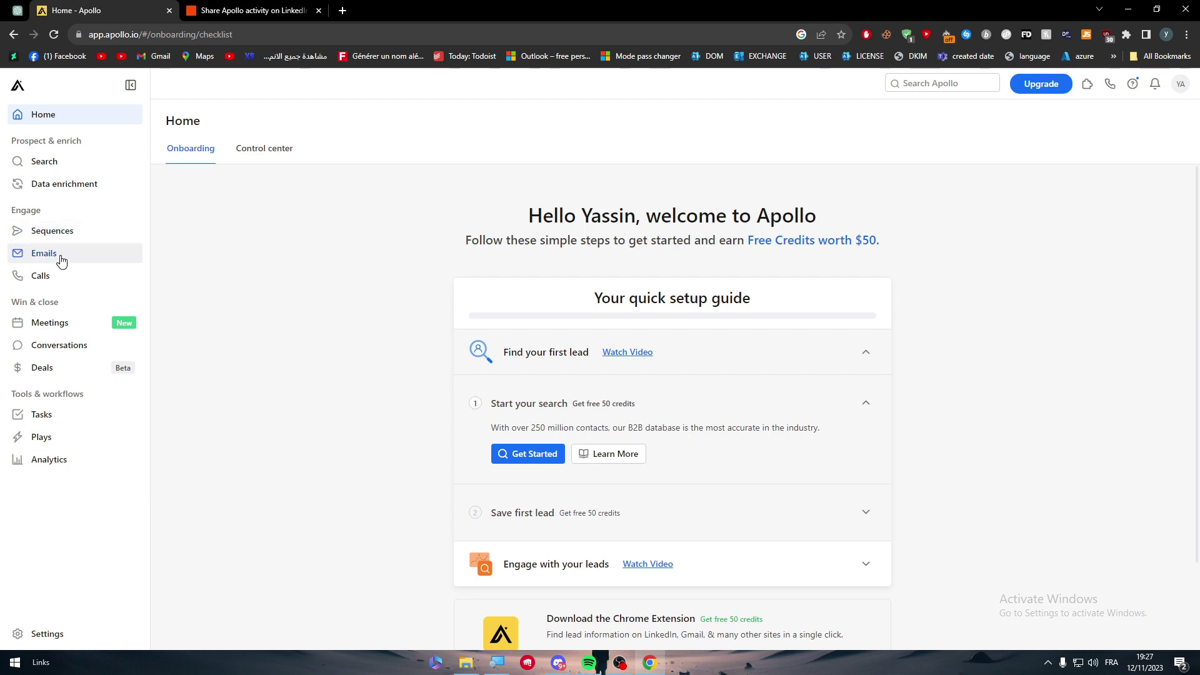
# Step: Browse Apollo's home overview, control center and Emails, ending on the empty Templates tab
pyautogui.click(27, 91)
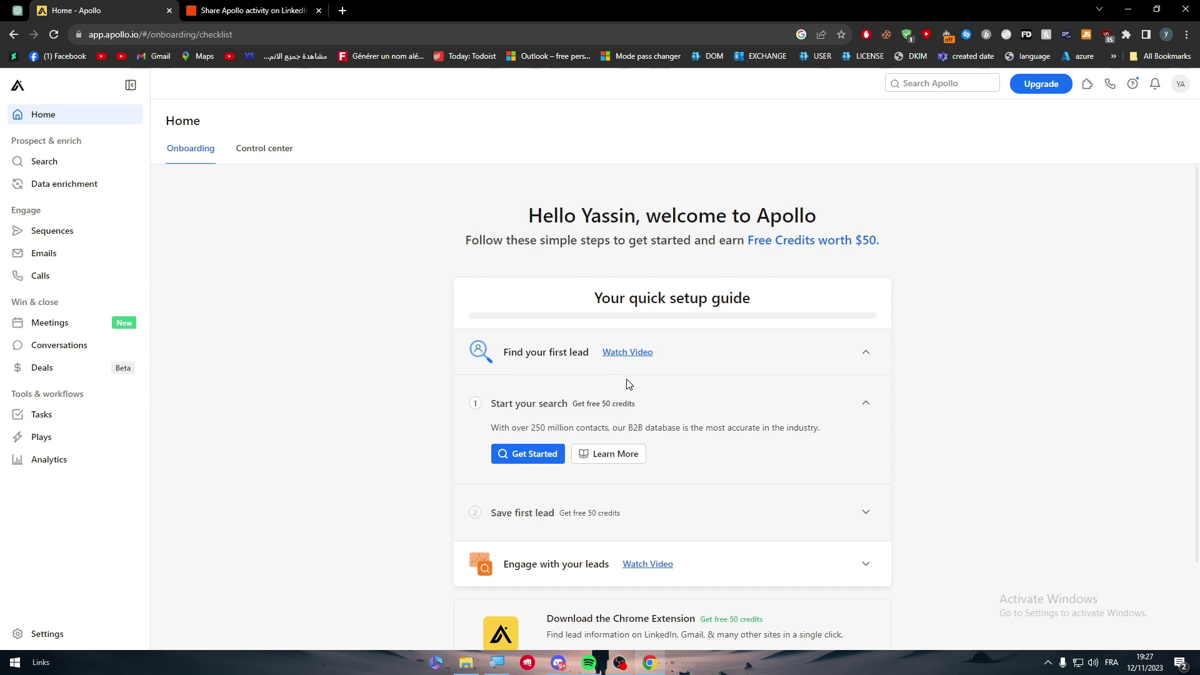
pyautogui.click(262, 160)
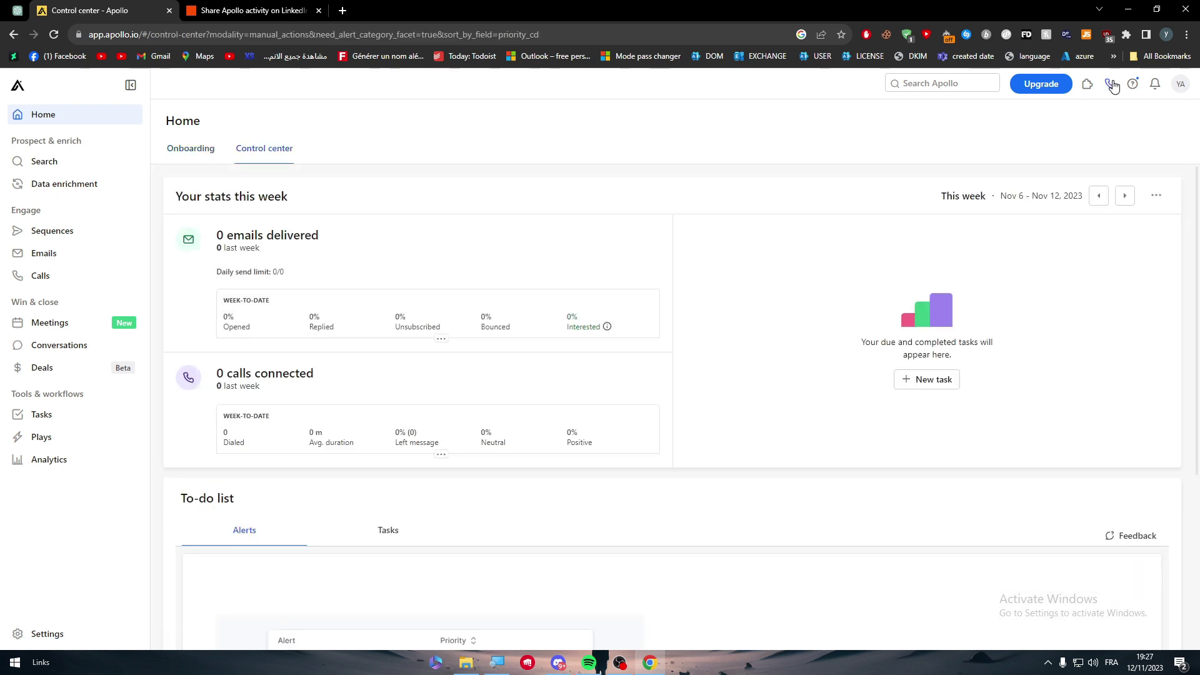
pyautogui.scroll(-4, 1154, 507)
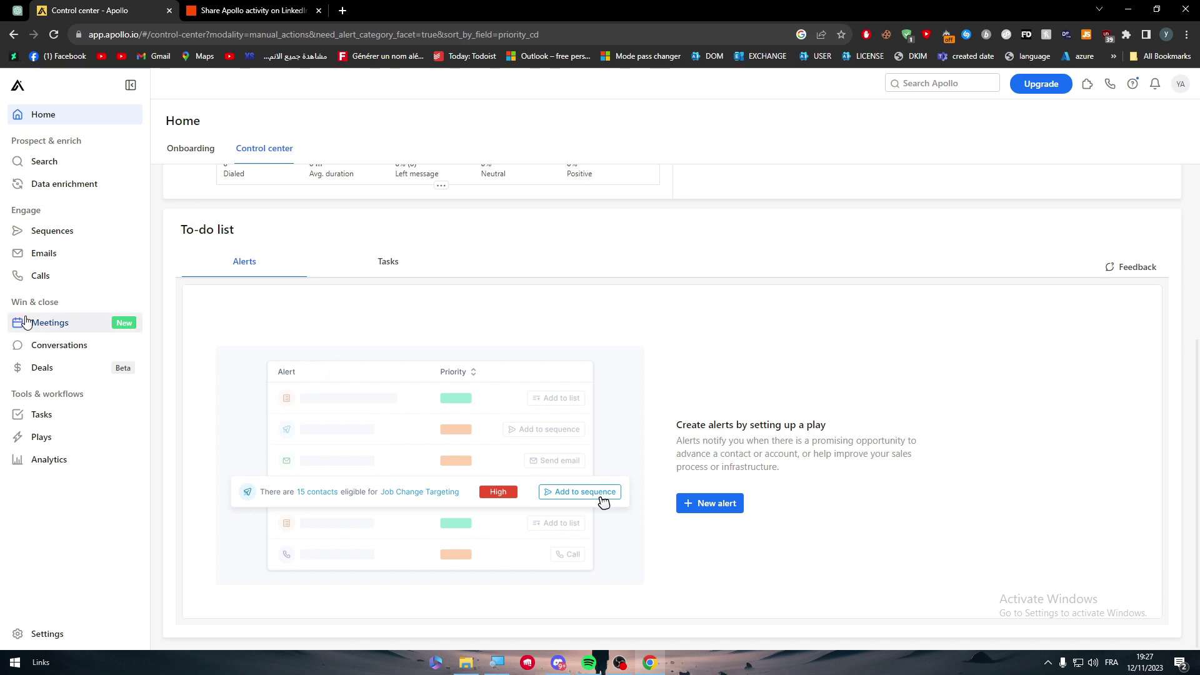
pyautogui.click(44, 256)
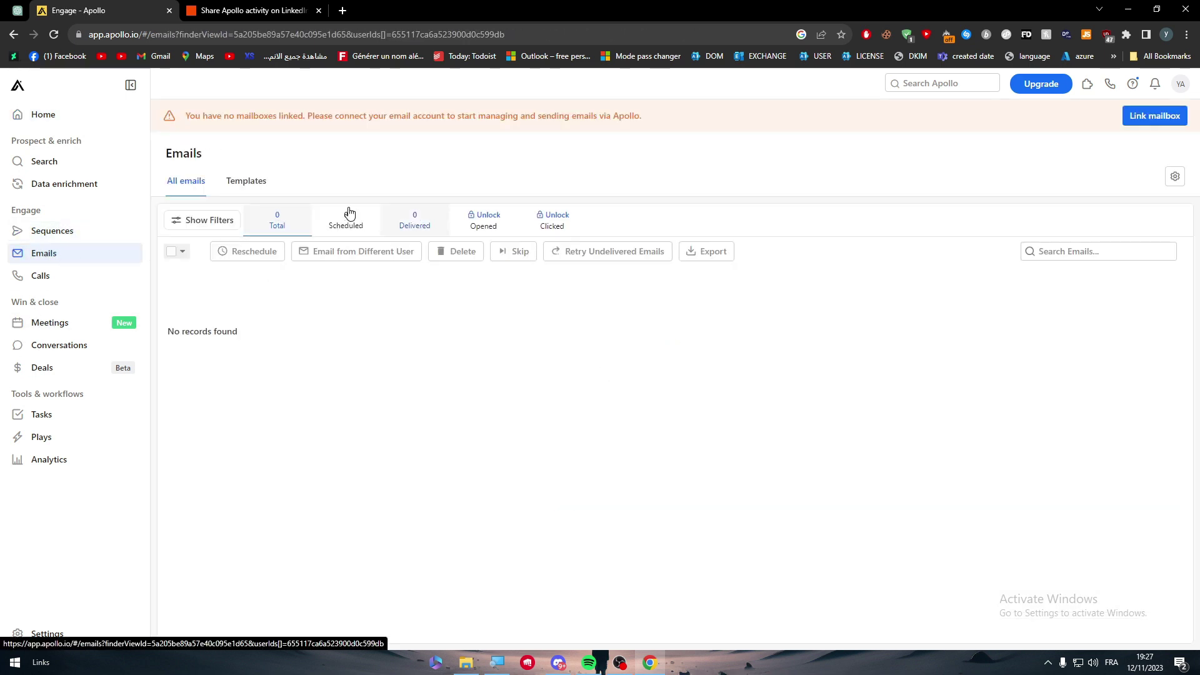
pyautogui.click(245, 183)
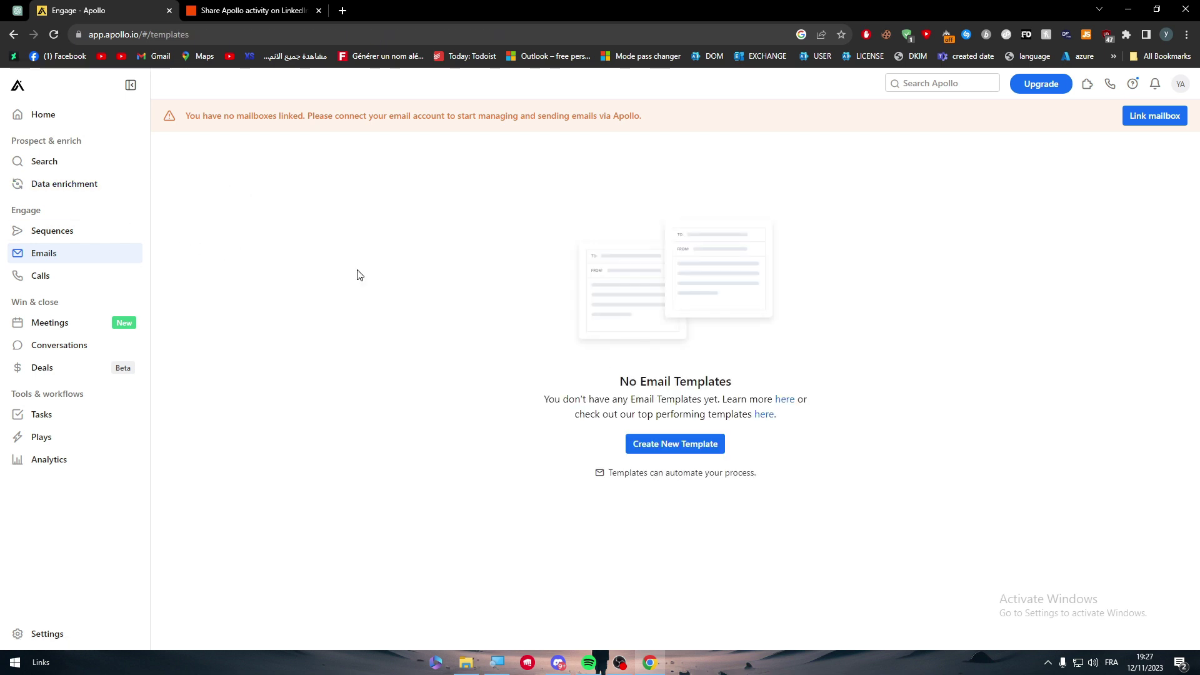
# Step: Back in the Zap, skip and confirm skipping the Apollo trigger test
pyautogui.click(237, 11)
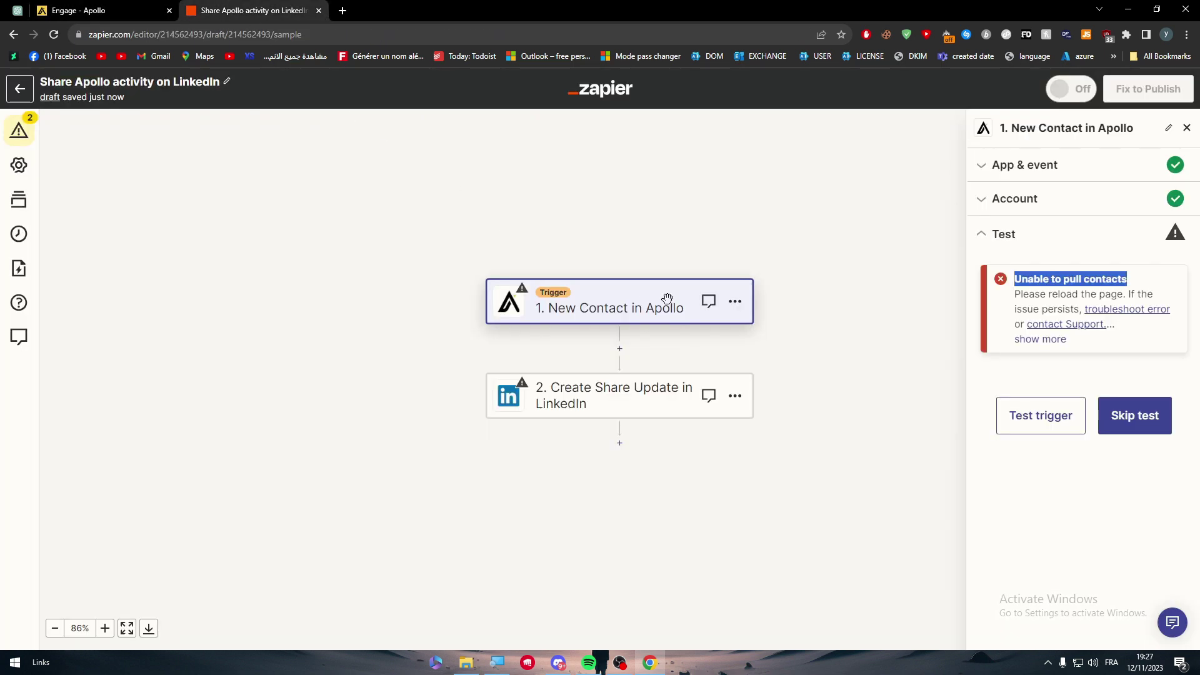
pyautogui.click(1157, 415)
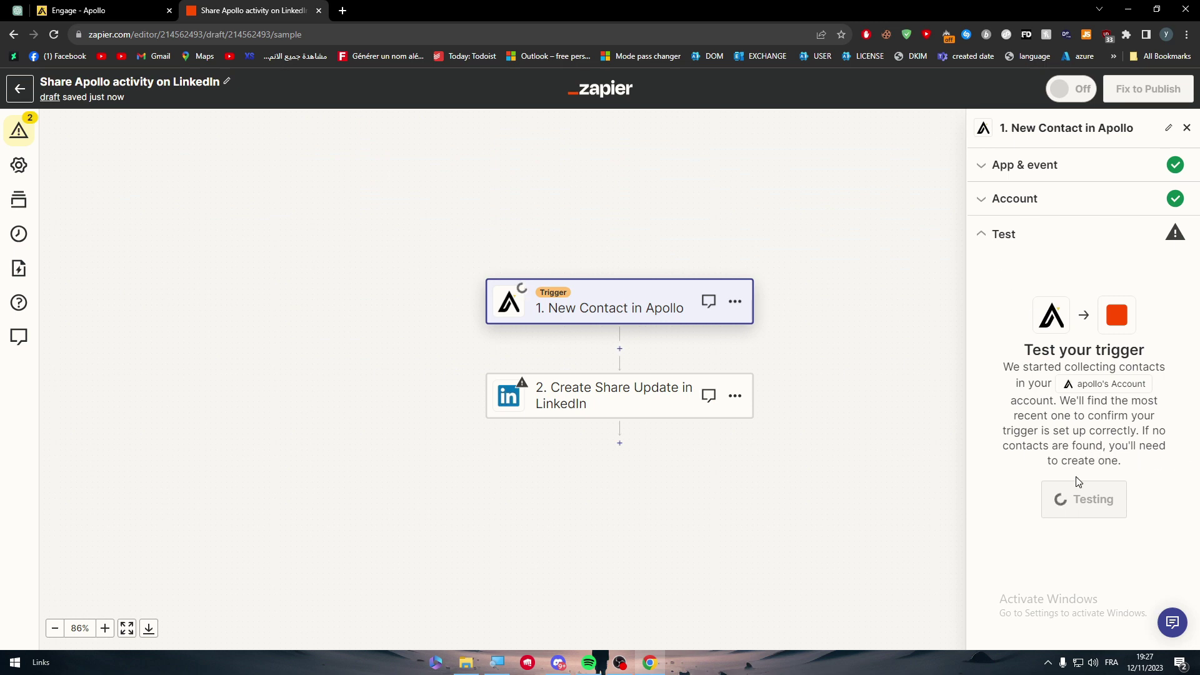
pyautogui.click(1131, 424)
pyautogui.click(630, 391)
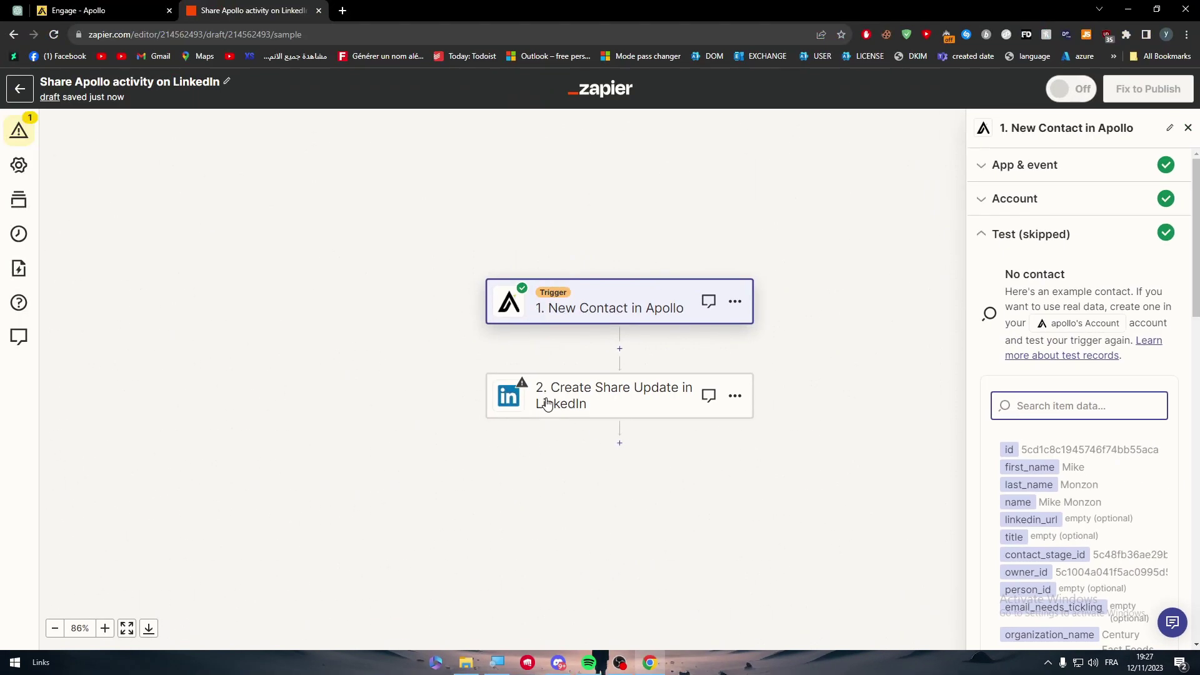
# Step: Connect the existing LinkedIn account to the Create Share Update step and skip its test
pyautogui.click(547, 404)
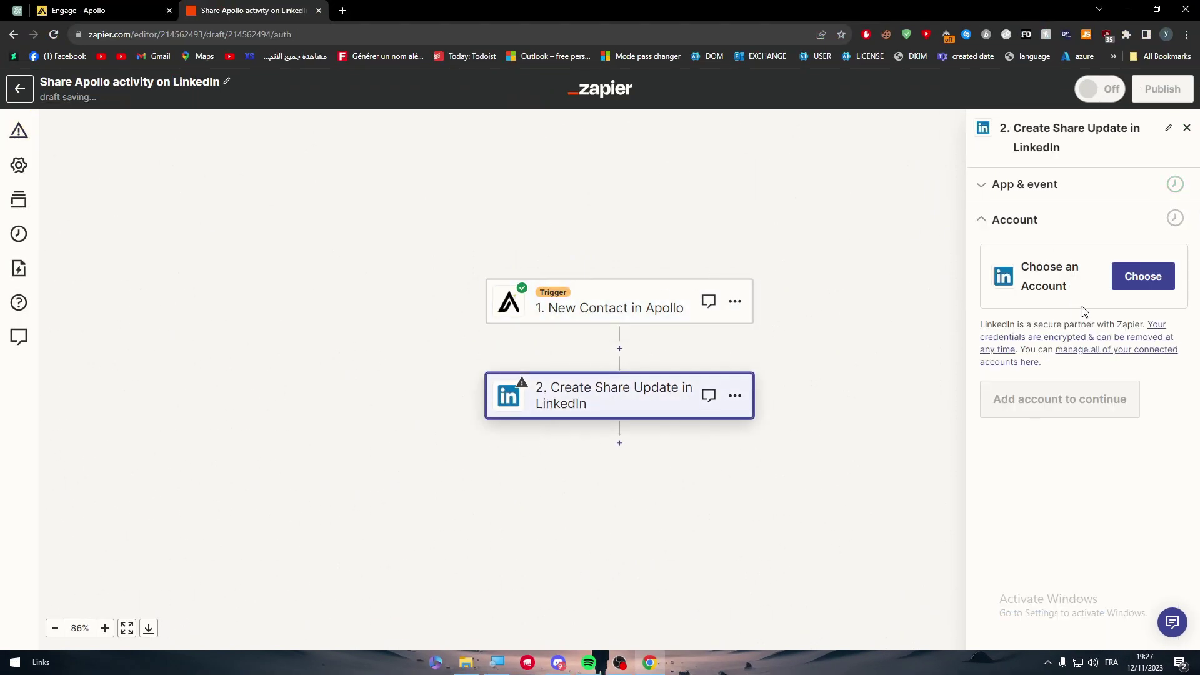
pyautogui.click(1143, 276)
pyautogui.click(1058, 417)
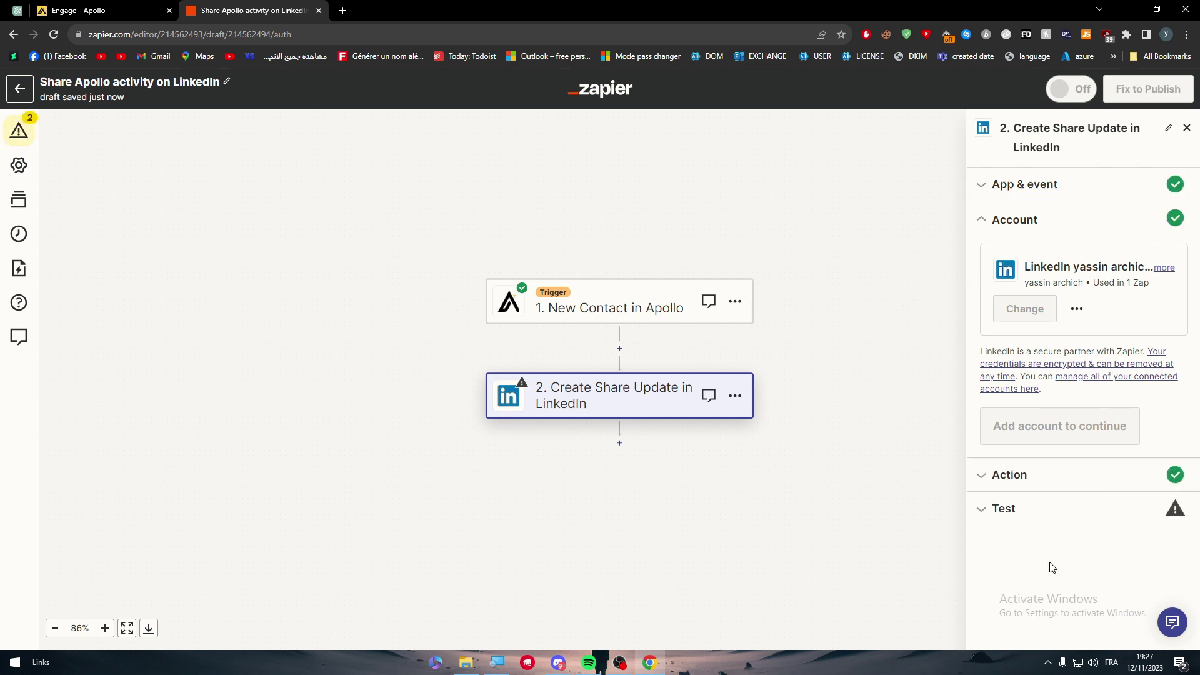
pyautogui.scroll(-2, 1198, 580)
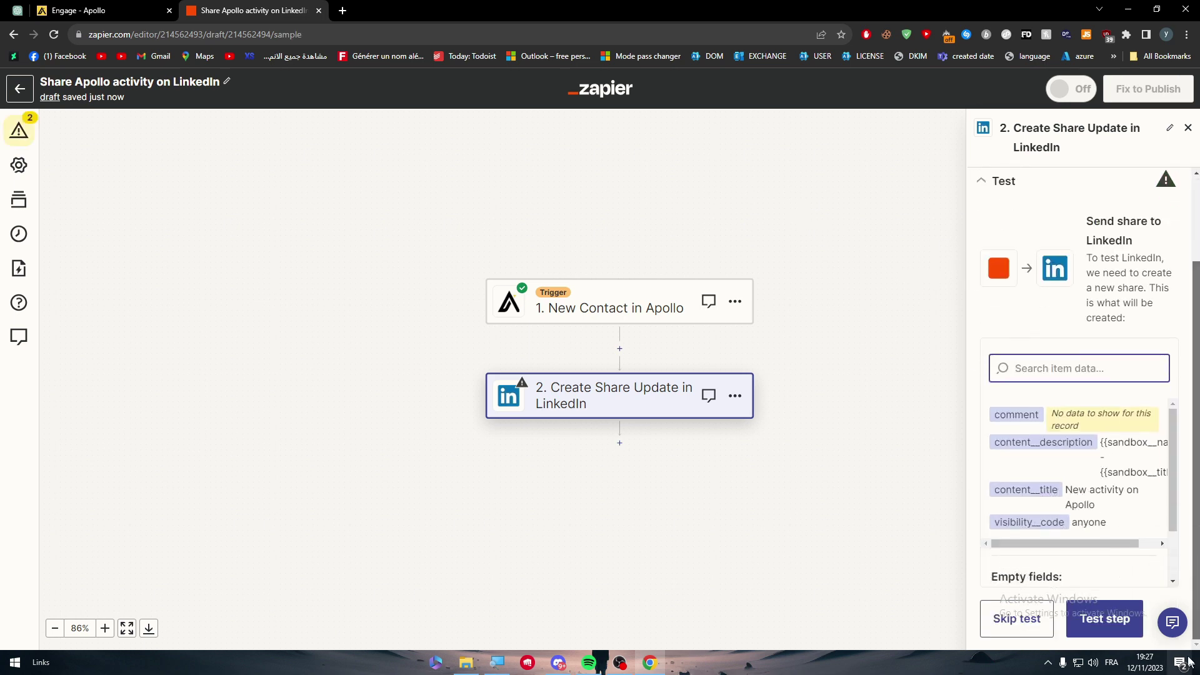
pyautogui.click(1009, 628)
pyautogui.click(635, 385)
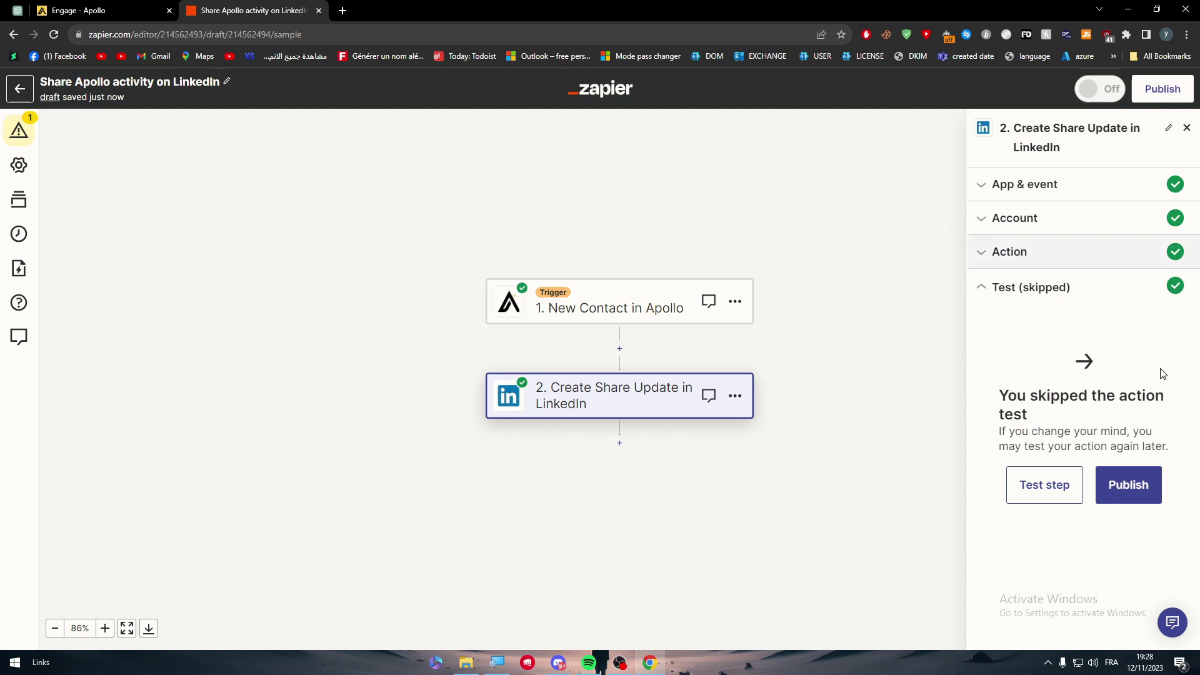
# Step: Publish 'Share Apollo activity on LinkedIn', dismiss the tip, toast and congratulations, and return to Zaps
pyautogui.click(1126, 499)
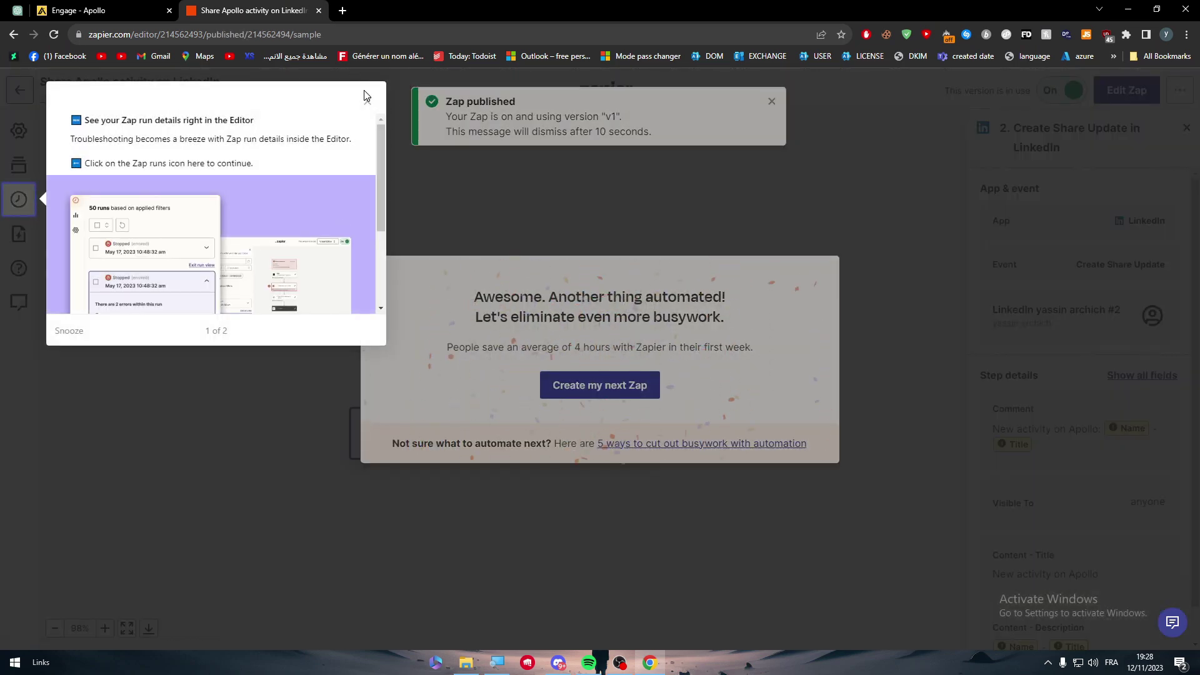
pyautogui.click(367, 98)
pyautogui.tripleClick(625, 133)
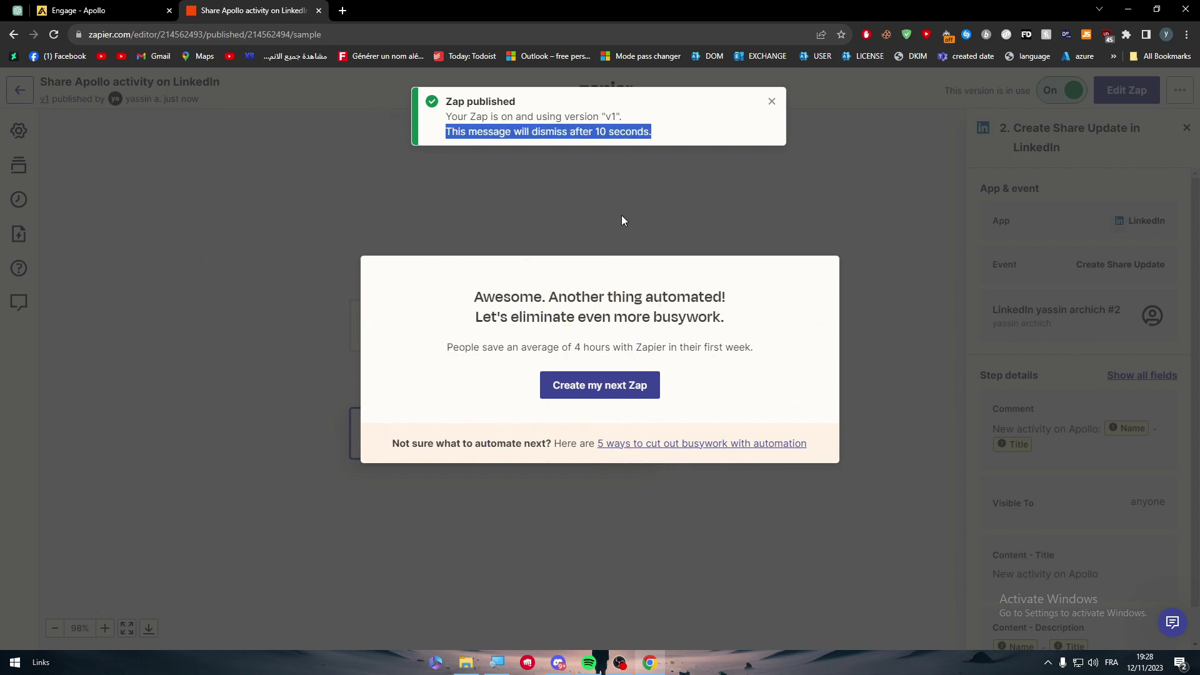
pyautogui.click(568, 282)
pyautogui.click(770, 102)
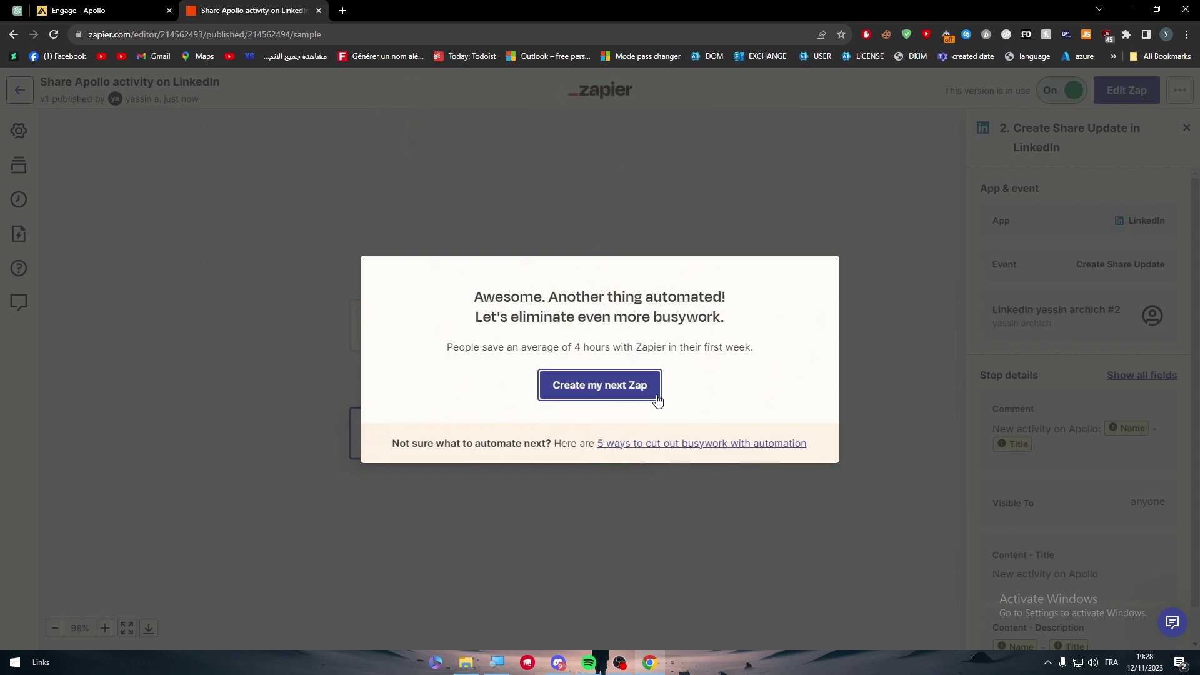
pyautogui.click(601, 230)
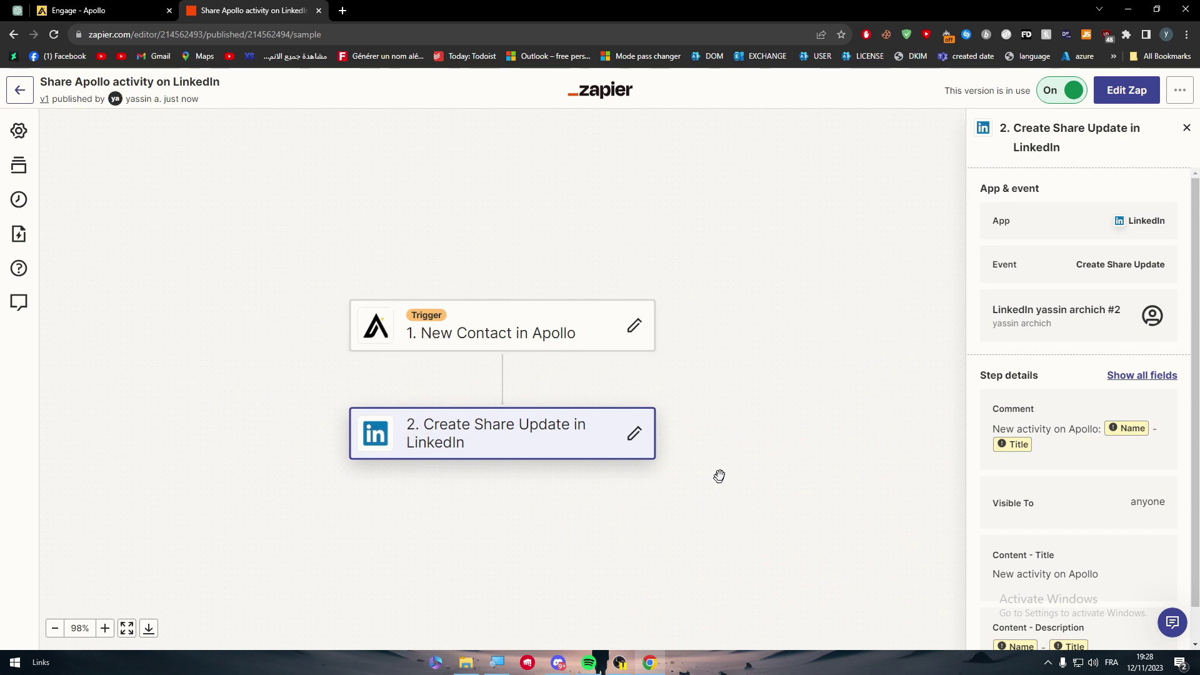
pyautogui.click(18, 94)
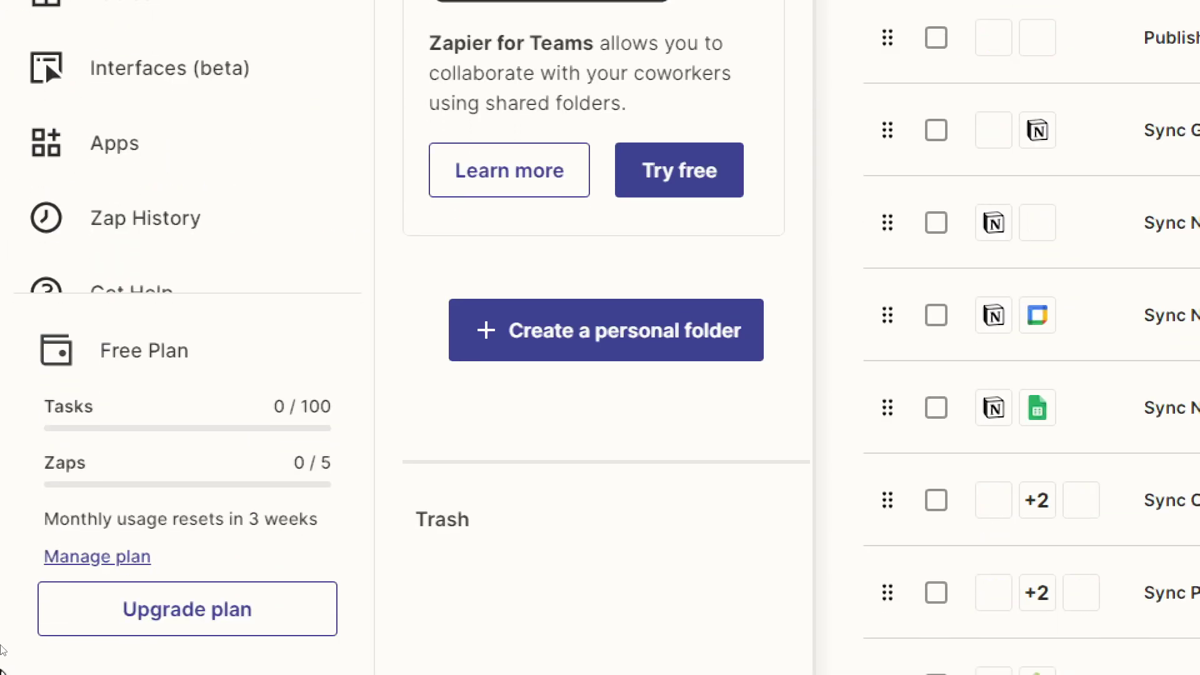
# Step: Review the Free Plan usage in the Zaps sidebar: 0/100 tasks and 0/5 Zaps
pyautogui.moveTo(128, 321); pyautogui.dragTo(351, 318)
pyautogui.click(148, 351)
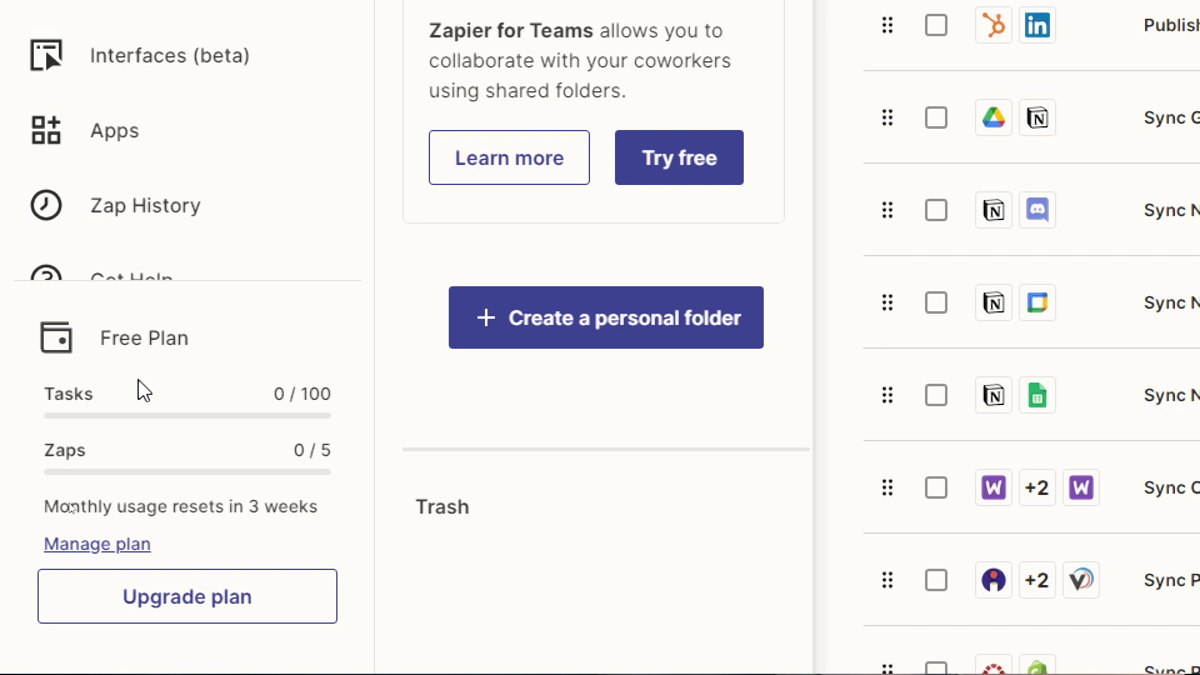
# Step: On the pricing page, set the Starter plan to 1.5K tasks a month ($39)
pyautogui.click(228, 584)
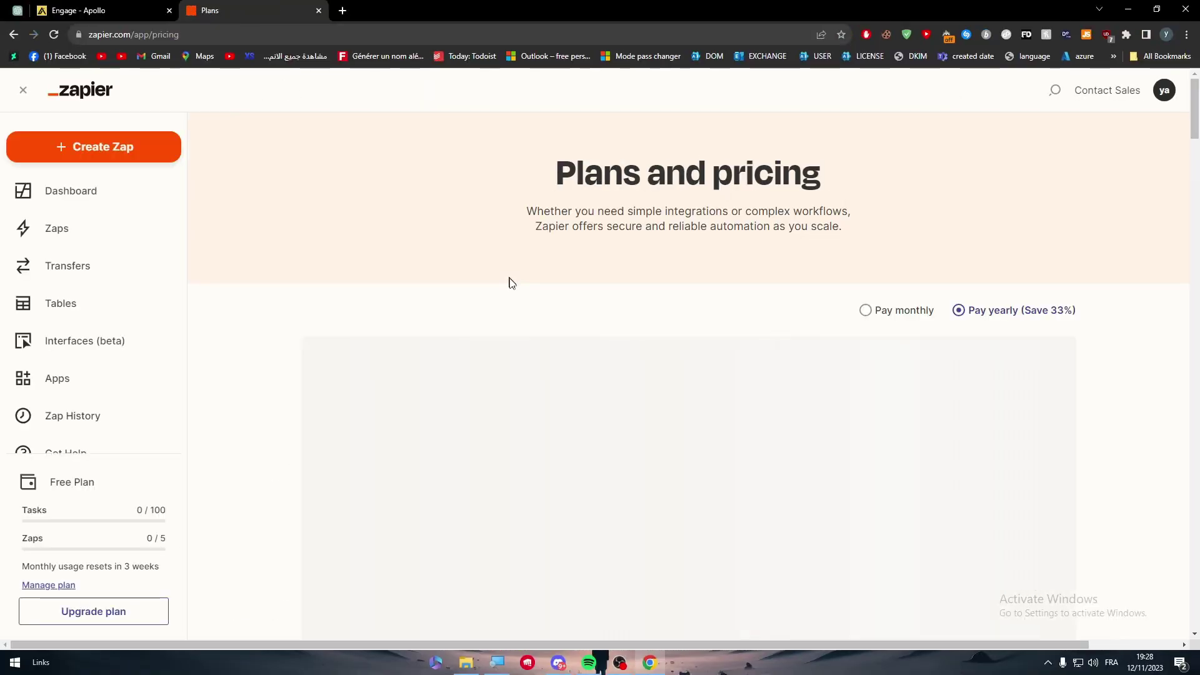
pyautogui.moveTo(1195, 112); pyautogui.dragTo(1066, 153)
pyautogui.click(550, 371)
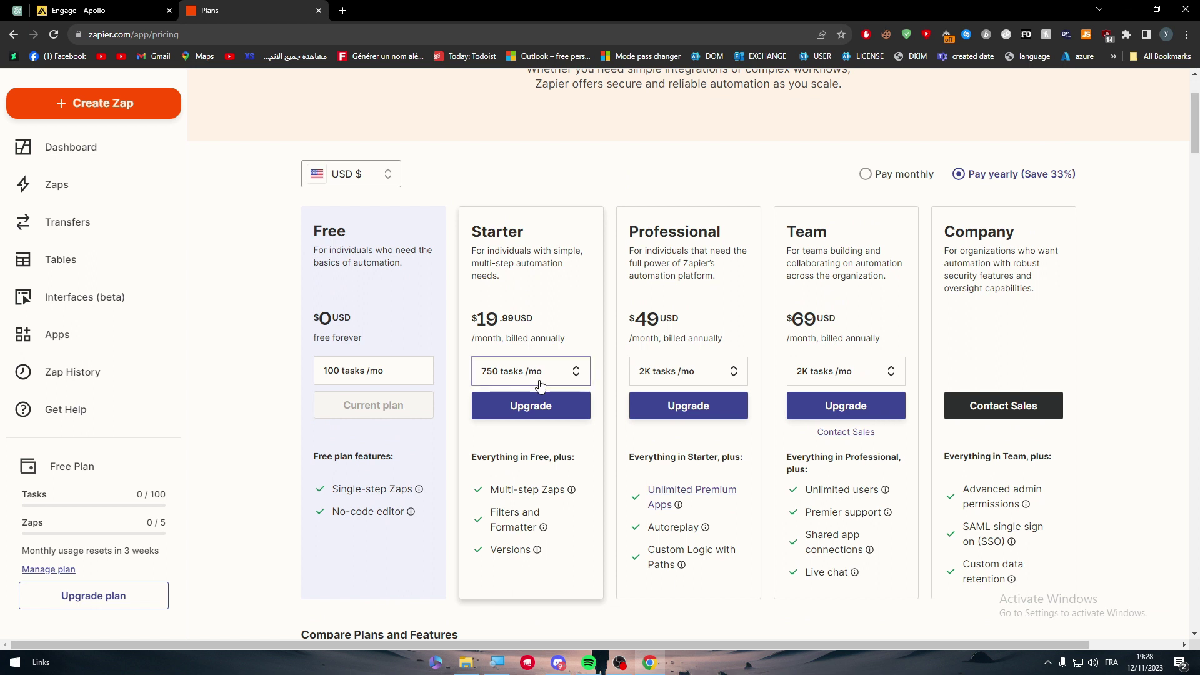
pyautogui.click(550, 447)
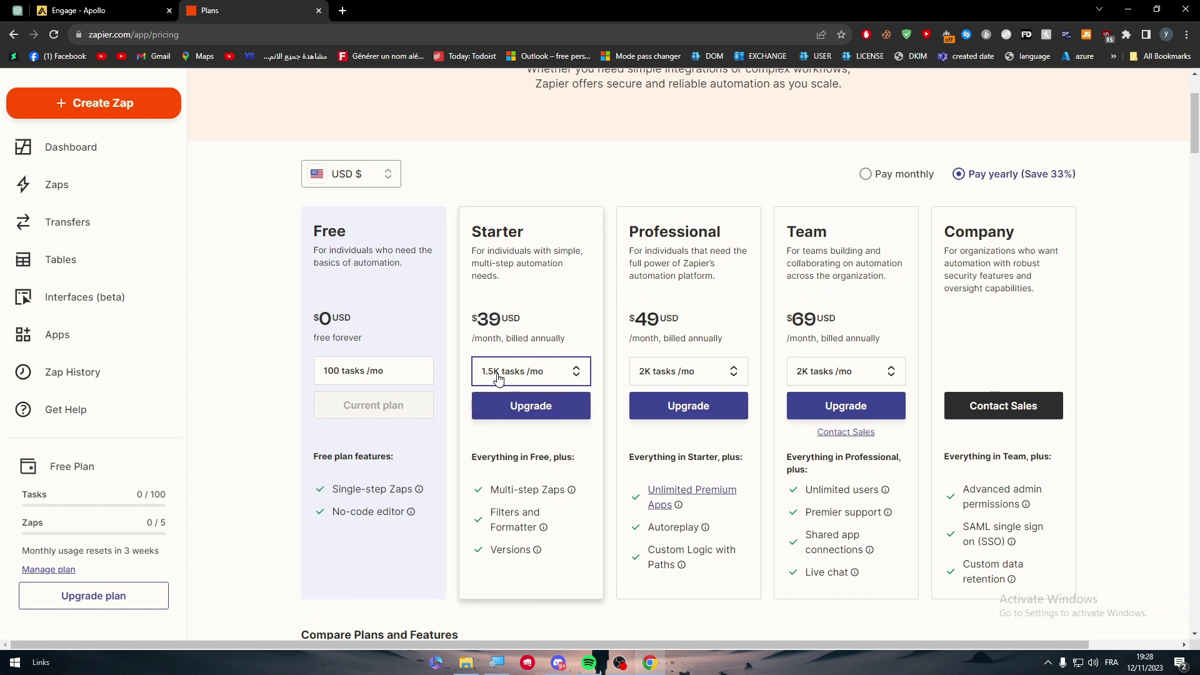
pyautogui.click(531, 373)
pyautogui.click(551, 336)
# Step: Set Professional and Team to 2M tasks a month ($3,389 and $3,999)
pyautogui.click(656, 373)
pyautogui.moveTo(742, 407); pyautogui.dragTo(738, 526)
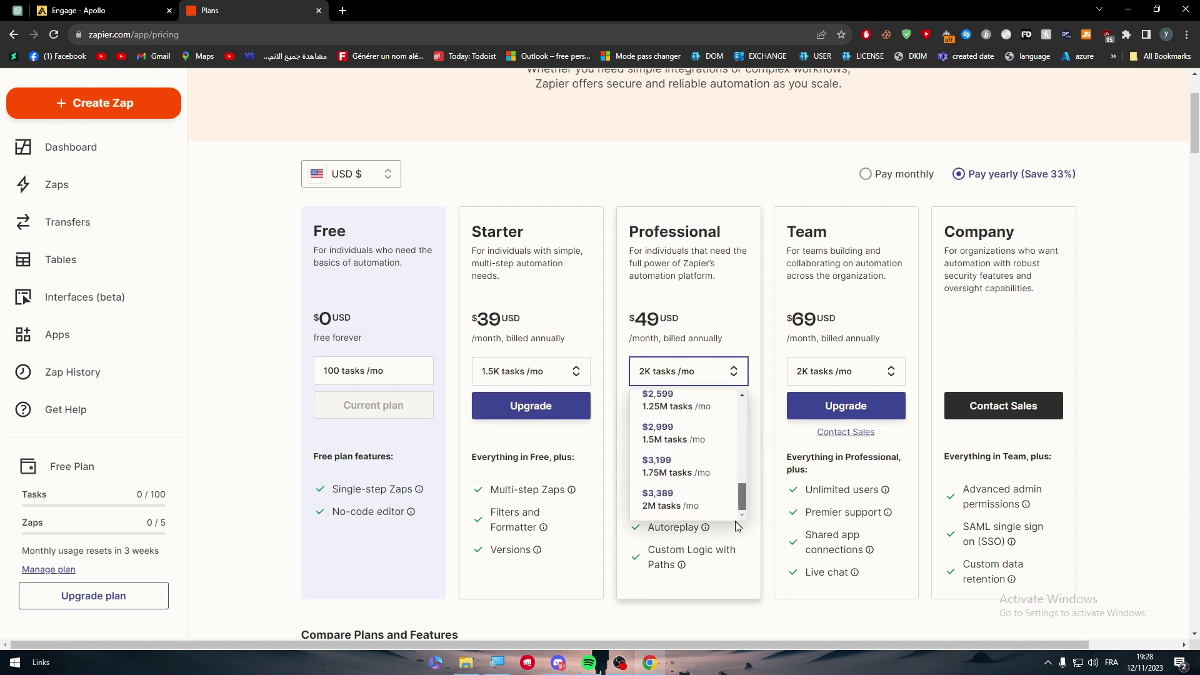
pyautogui.click(681, 499)
pyautogui.doubleClick(704, 338)
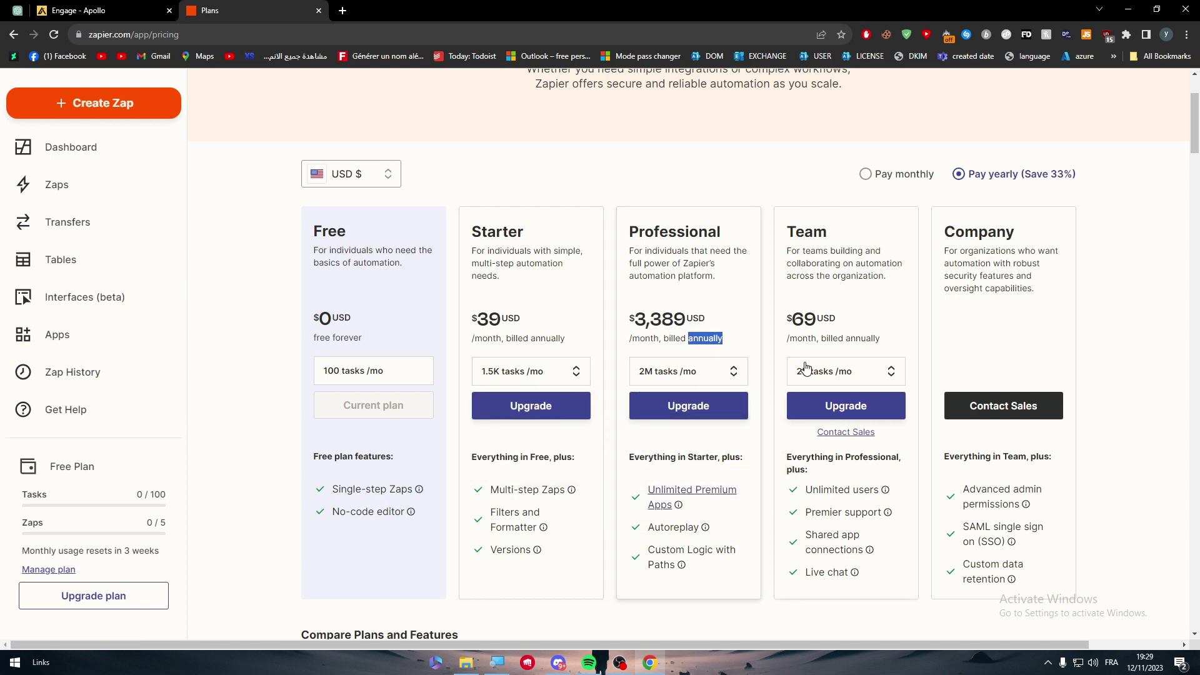
pyautogui.click(806, 370)
pyautogui.moveTo(900, 411); pyautogui.dragTo(900, 517)
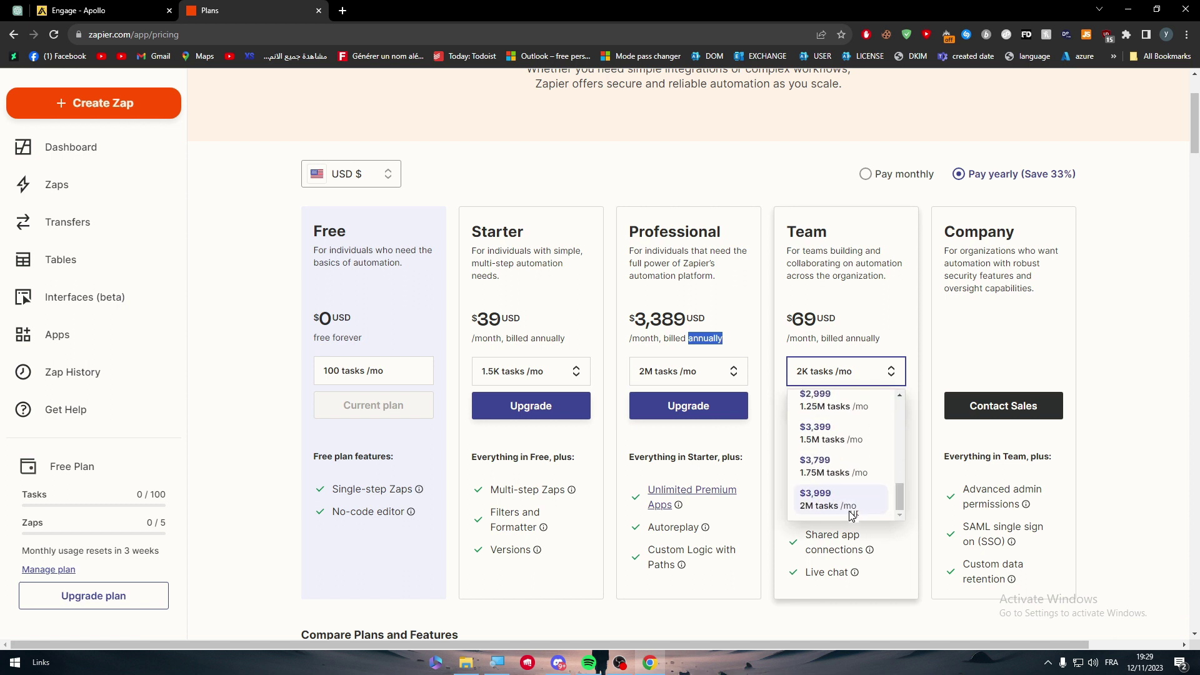
pyautogui.click(838, 510)
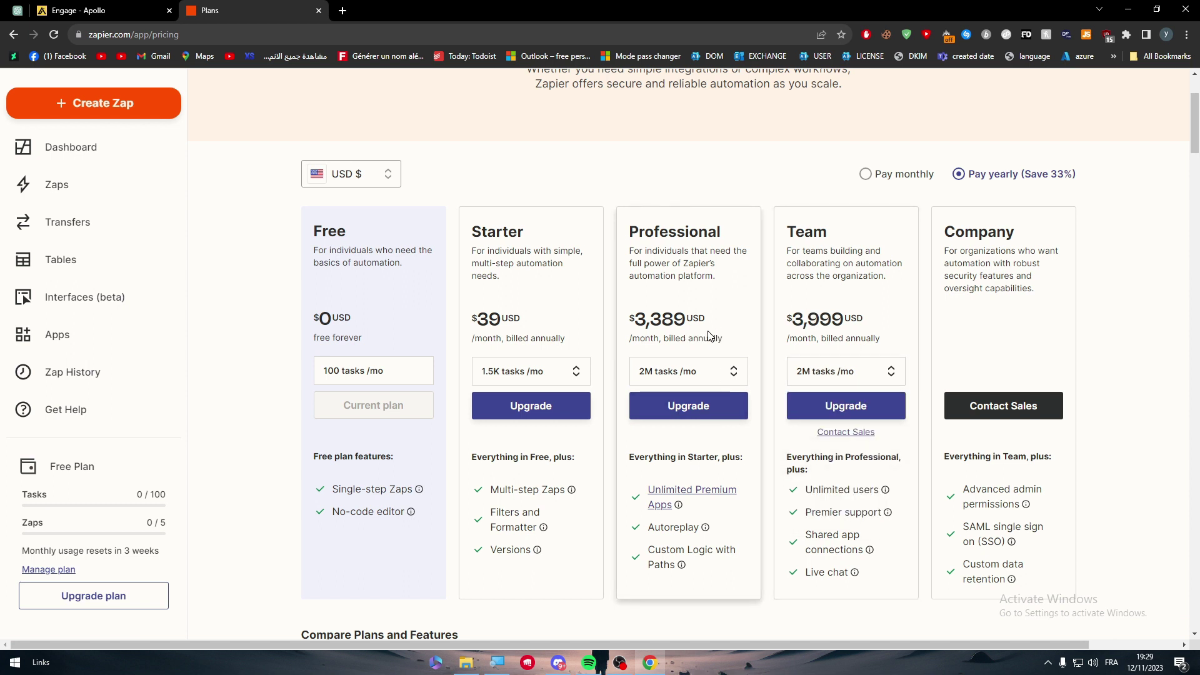